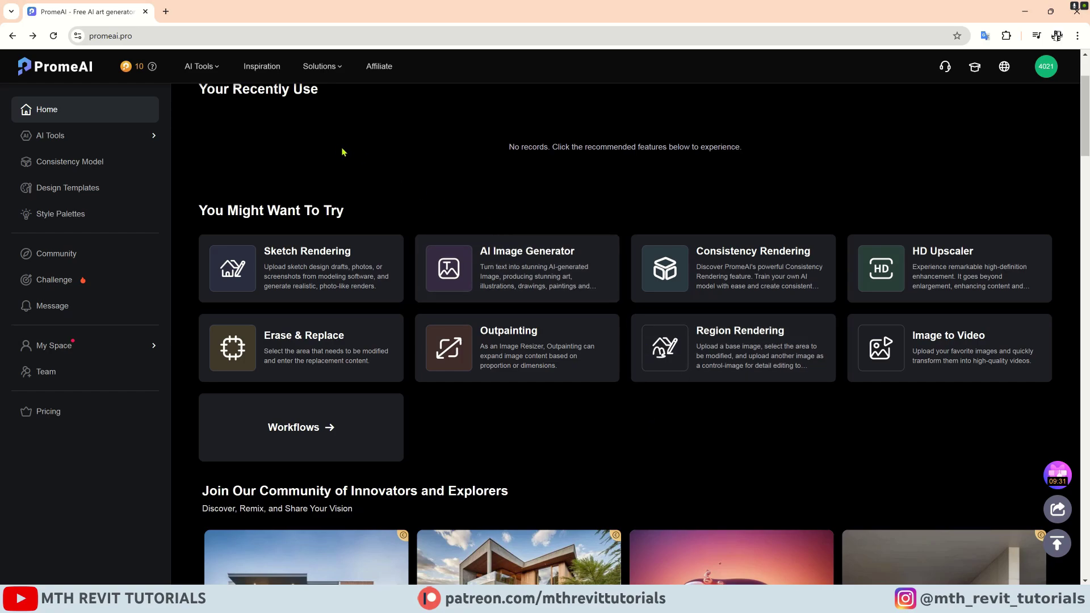
Step: Open Sketch Rendering from Generation Tools in the AI Tools menu
mouse_move(214, 71)
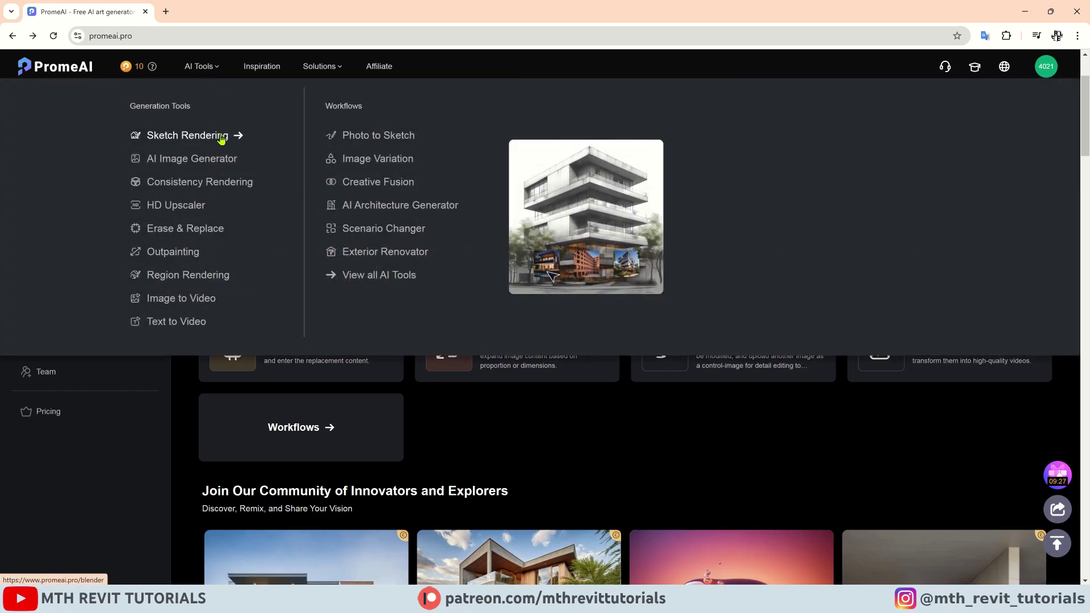
click(202, 67)
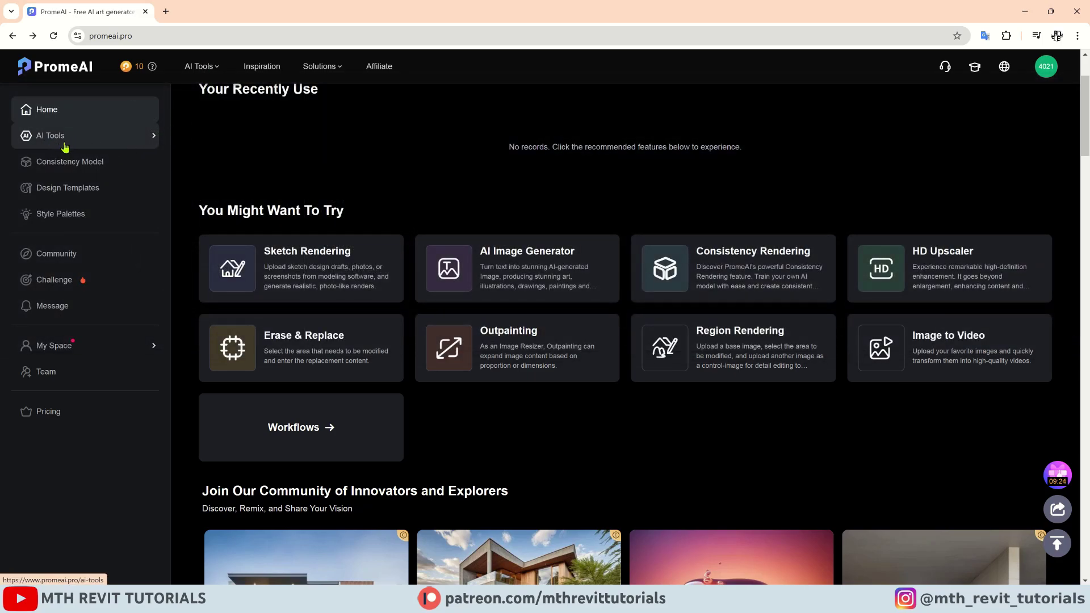
click(203, 67)
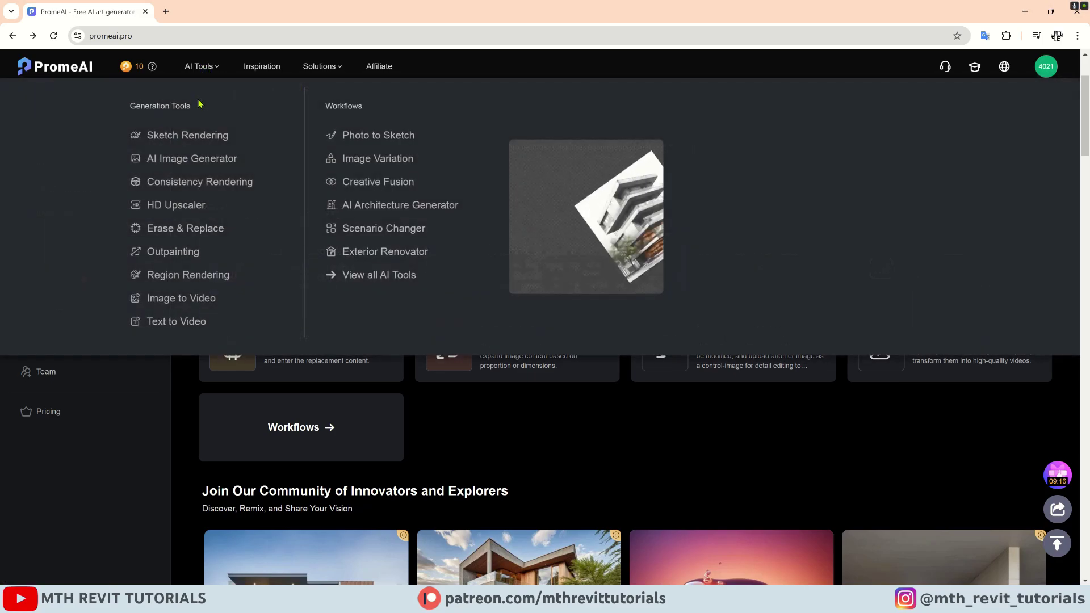
click(196, 136)
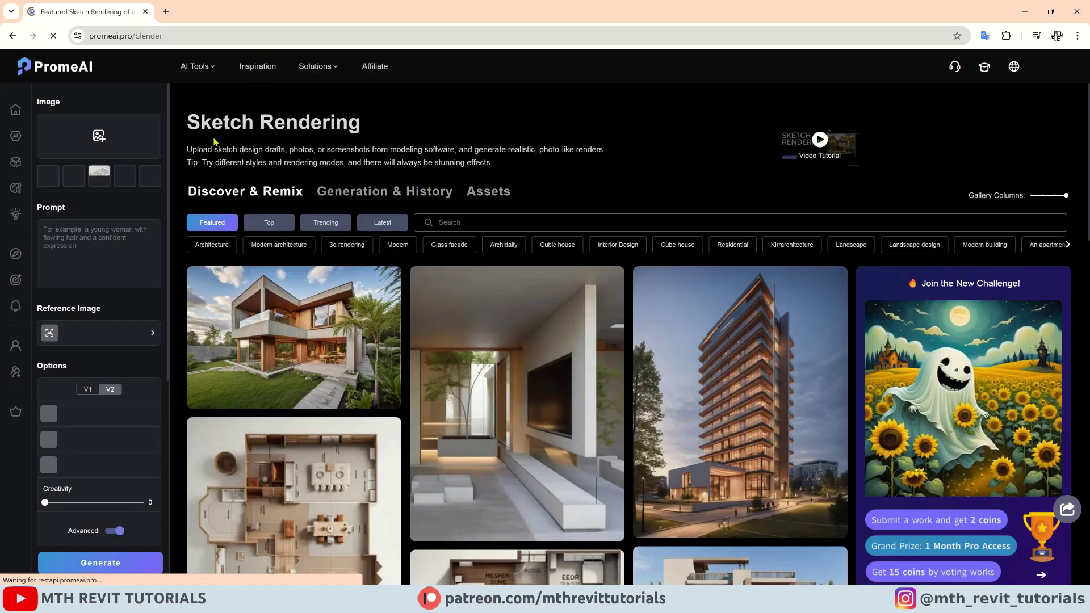
Step: Scroll through the Discover & Remix gallery of example renders
scroll(650, 309, down, 6)
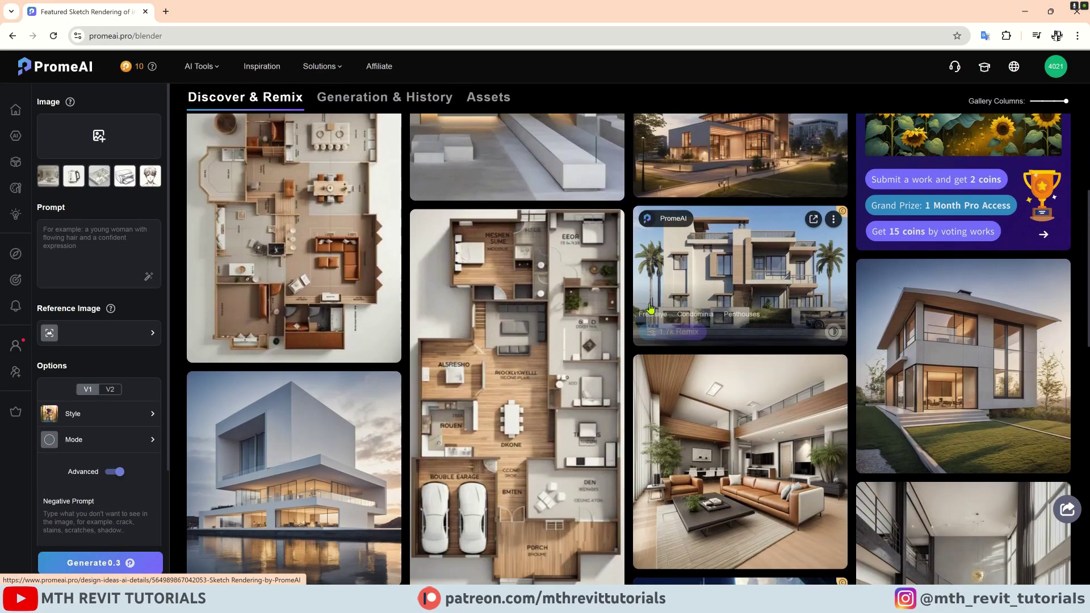
scroll(428, 449, down, 15)
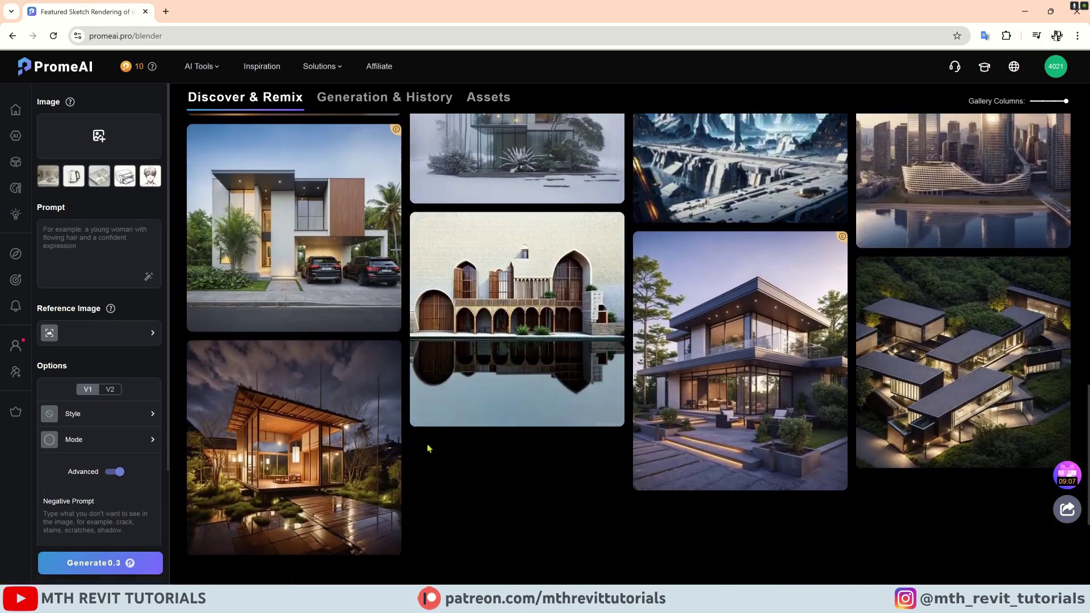
scroll(428, 449, up, 20)
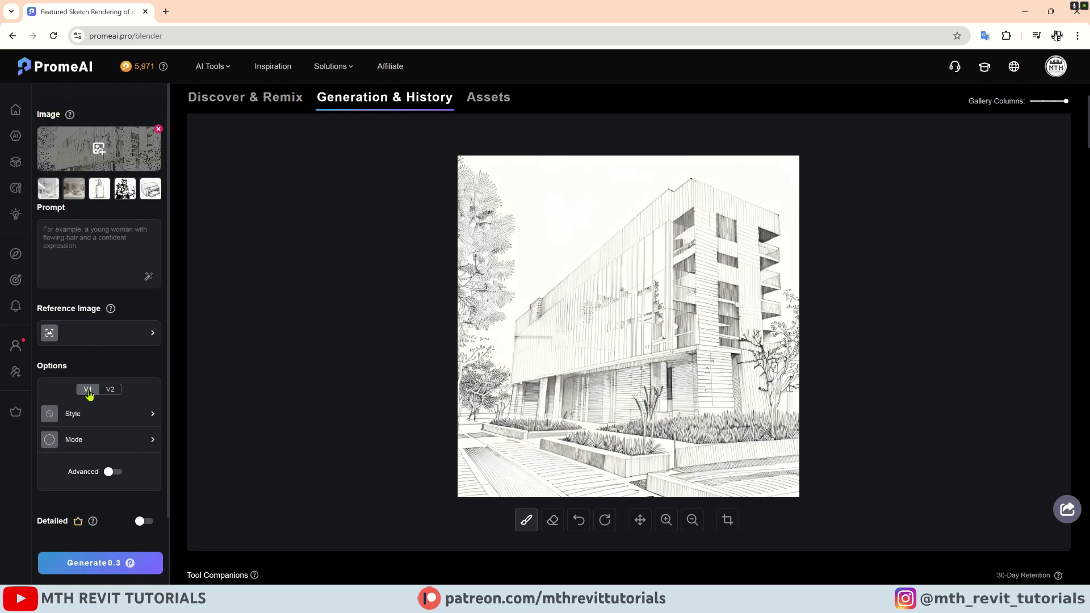
Step: Apply the Skyline Modern style from Architecture > Commercial Residential
click(146, 416)
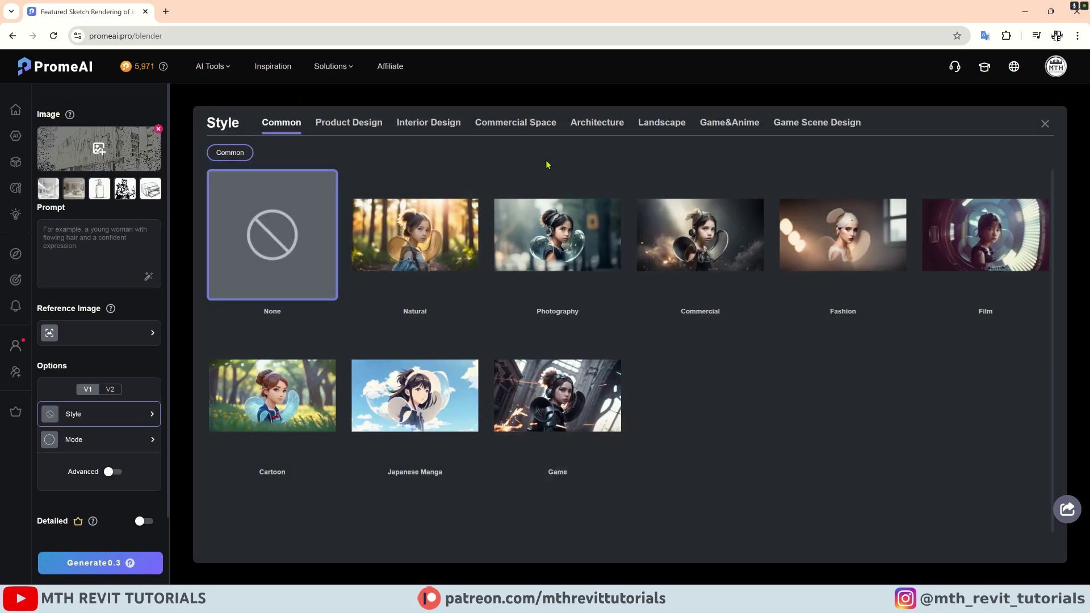
click(598, 130)
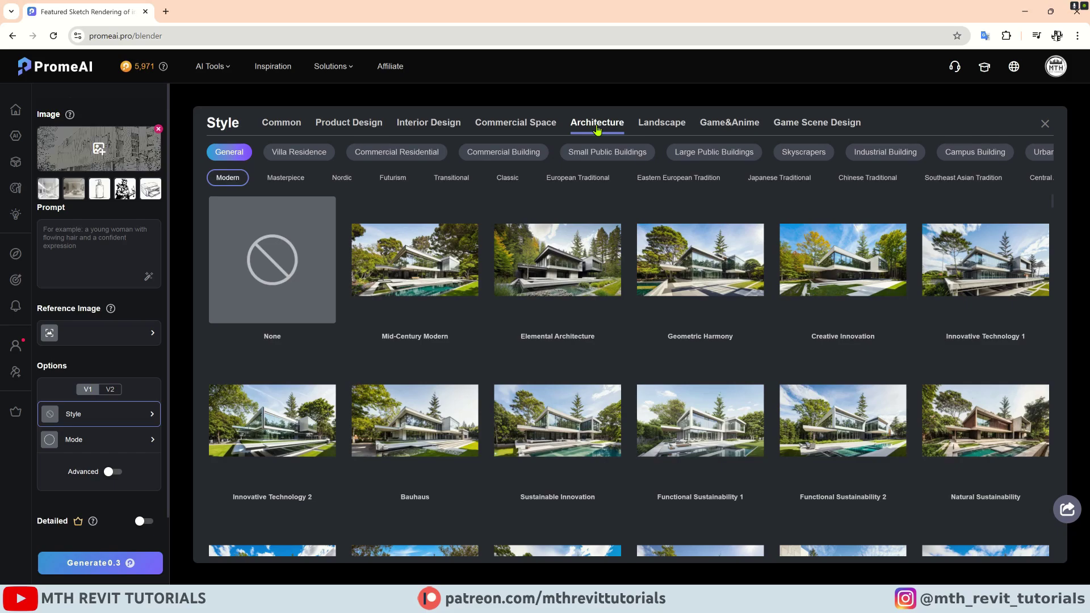
click(404, 159)
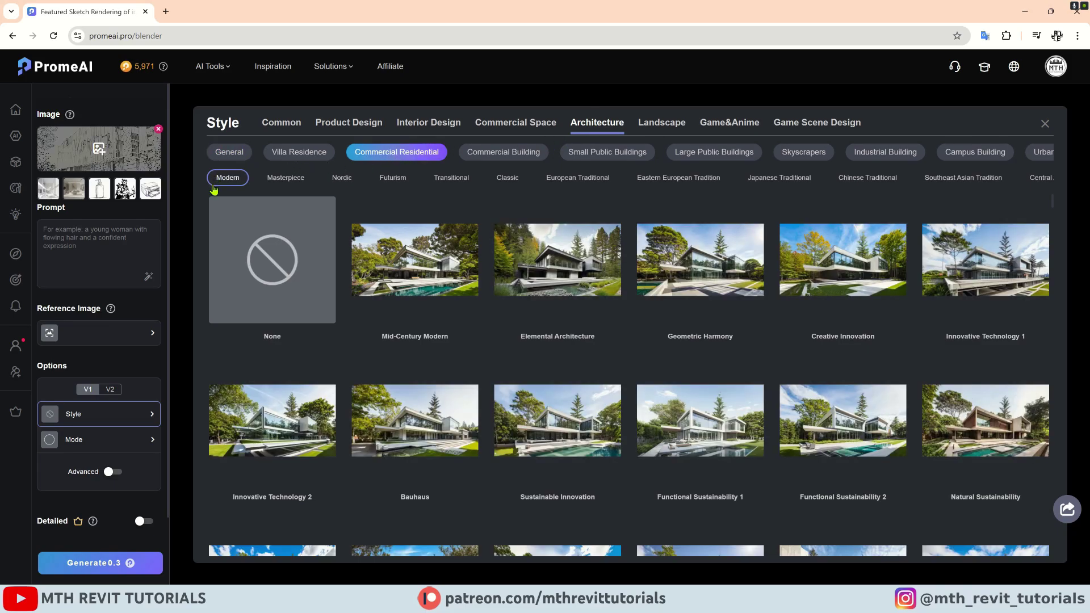
scroll(582, 346, down, 4)
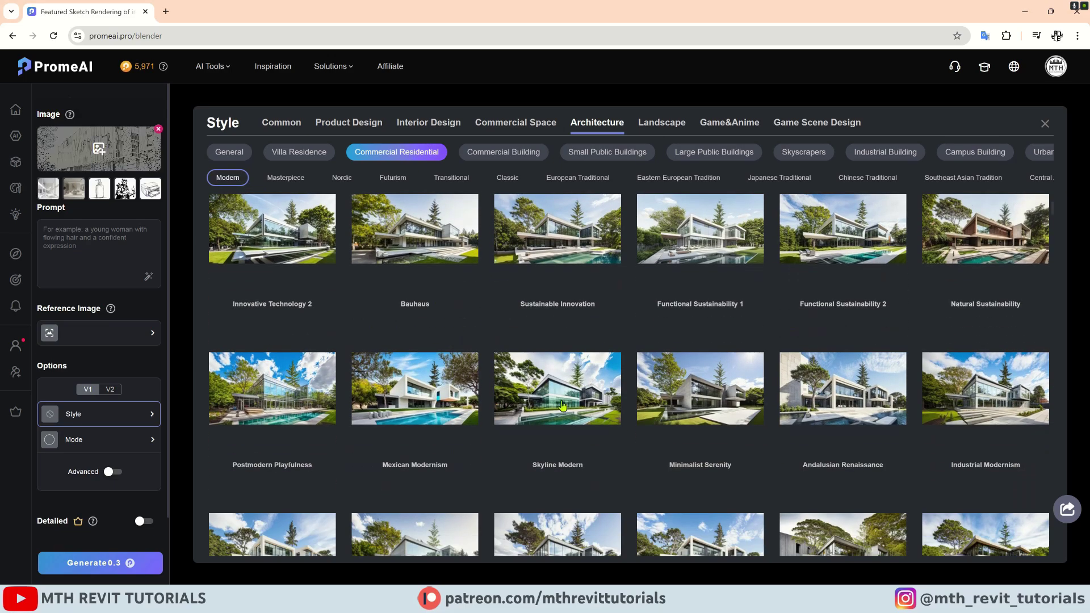
click(549, 351)
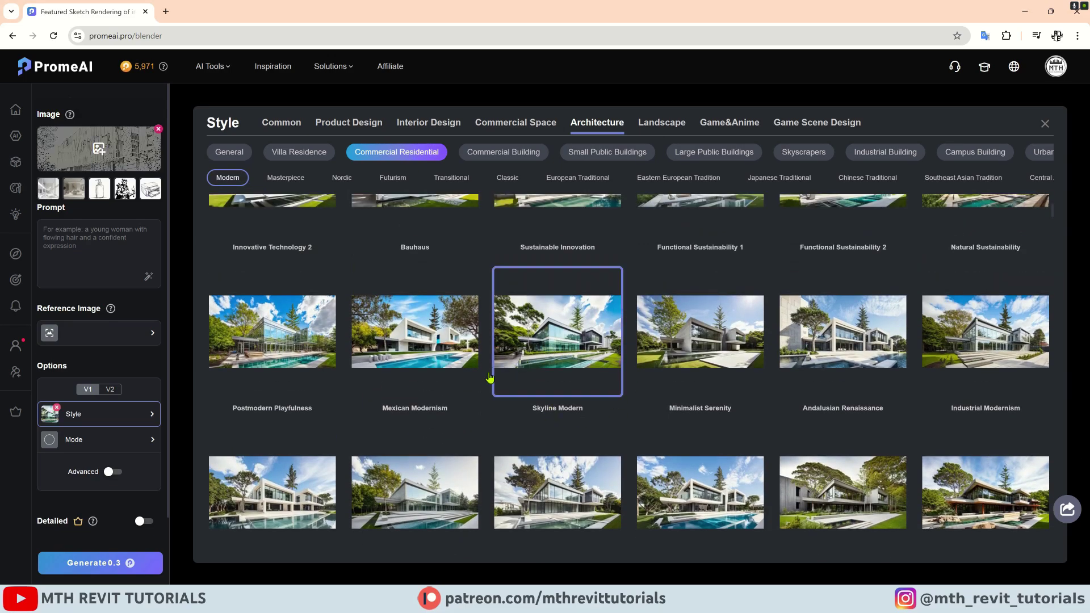
click(92, 446)
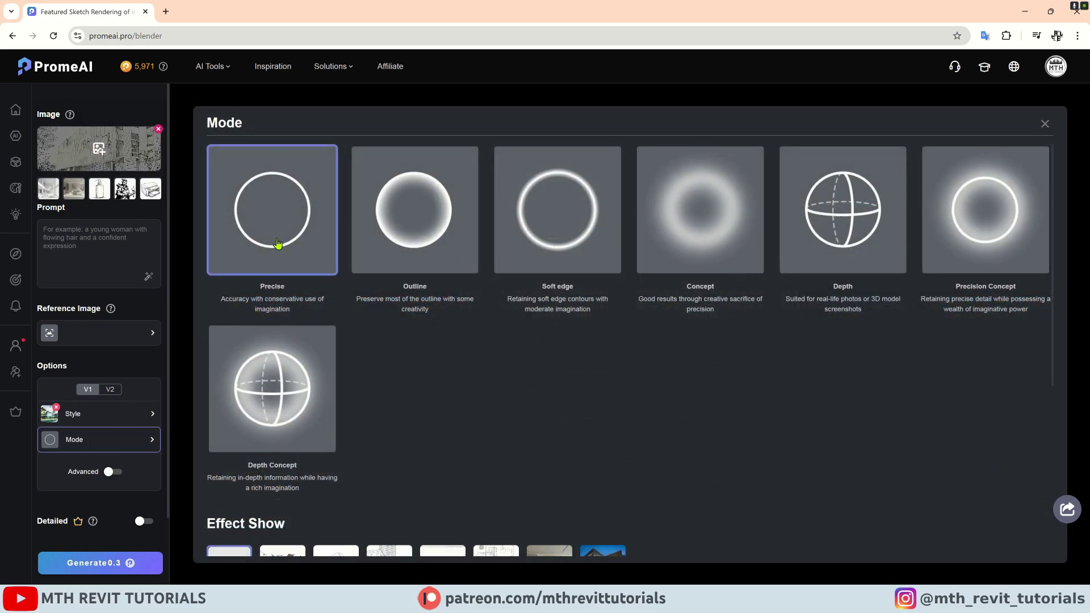
Step: Turn on Advanced options and place the cursor in the Negative Prompt box
click(112, 472)
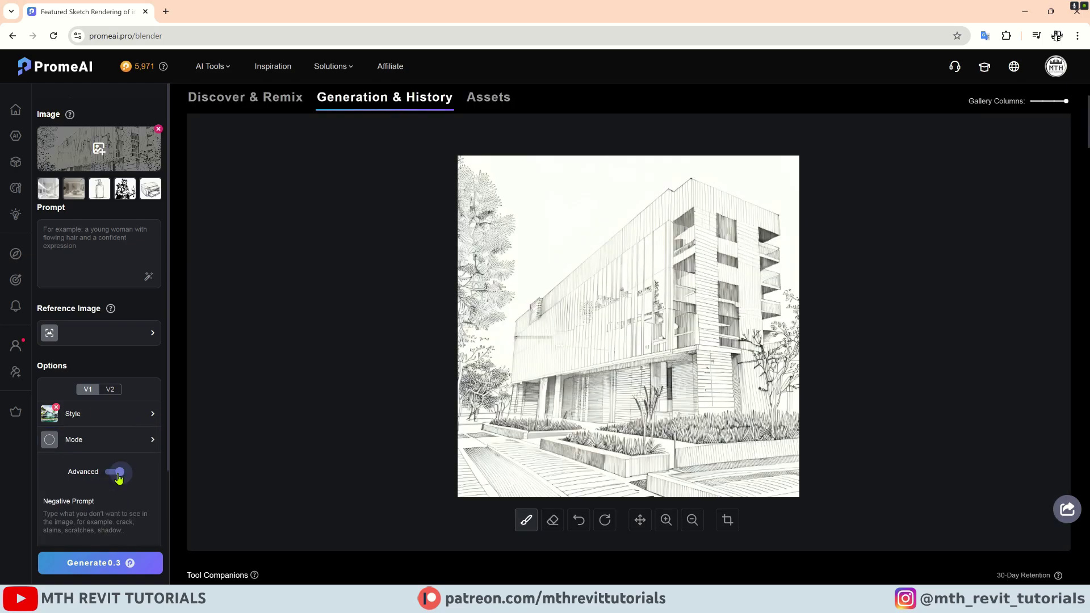
scroll(114, 471, down, 3)
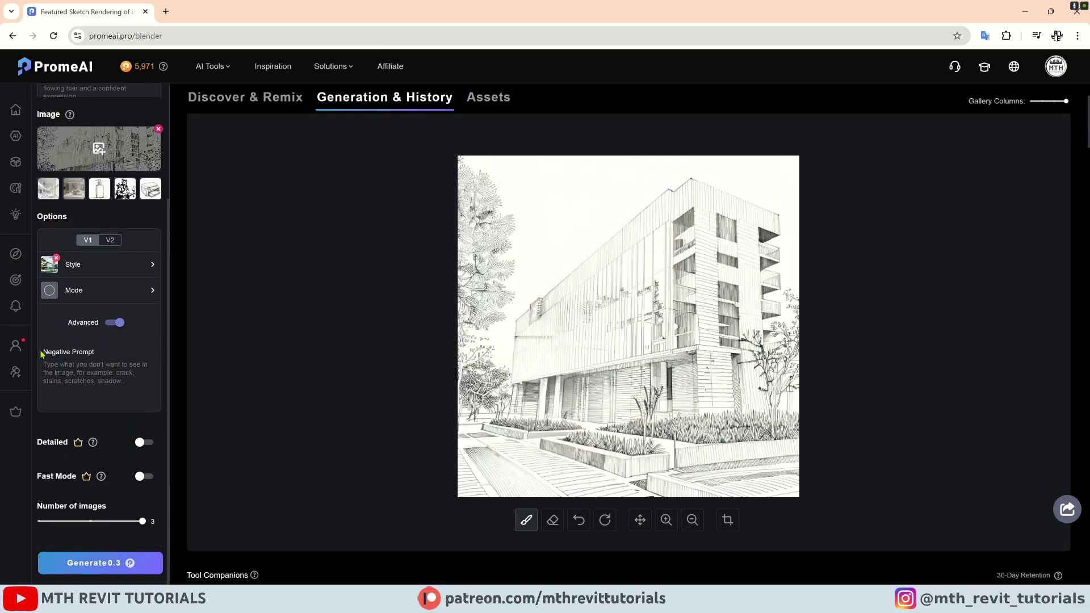
drag(46, 354, 92, 357)
click(63, 365)
Step: Try the Number of images slider at 1, then return it to 3
mouse_move(95, 449)
mouse_move(102, 482)
drag(143, 522, 46, 524)
drag(38, 524, 142, 523)
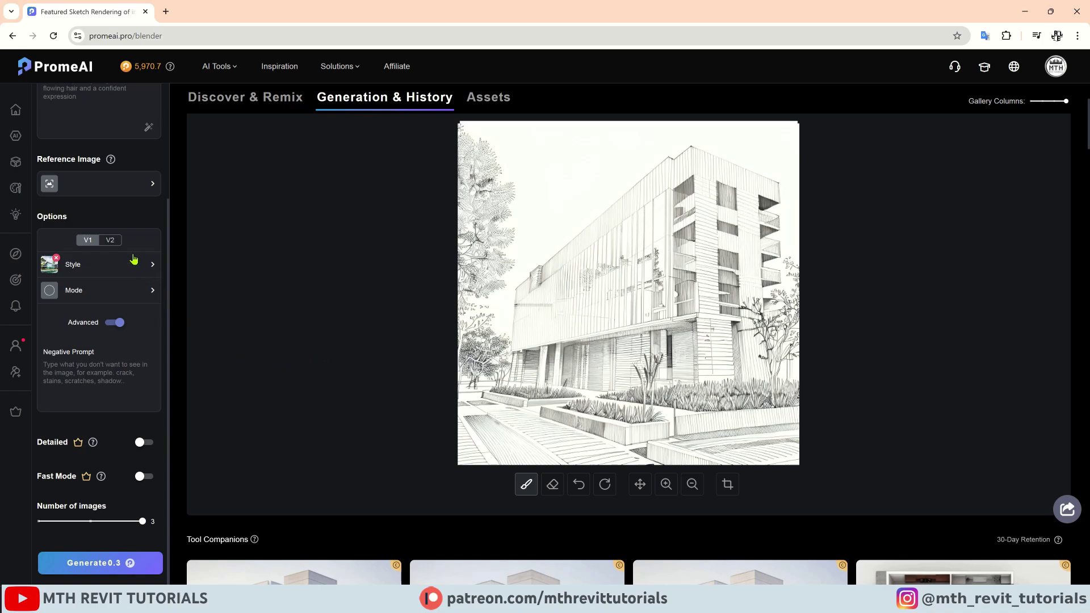
Step: Switch to V2 and choose Architecture > Residence Building as the scene
click(110, 240)
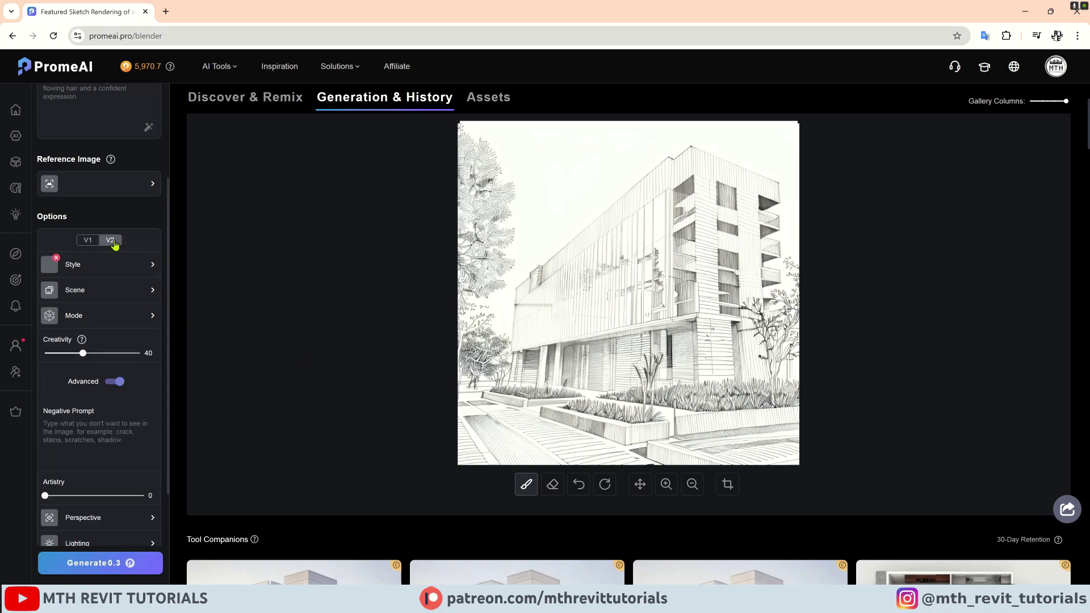
click(101, 268)
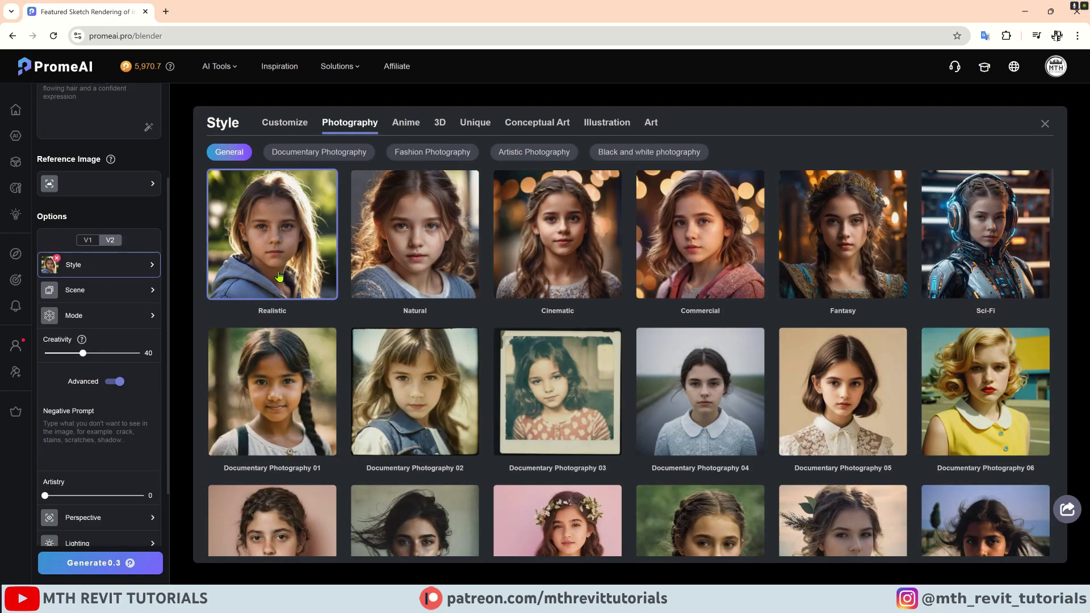
click(153, 292)
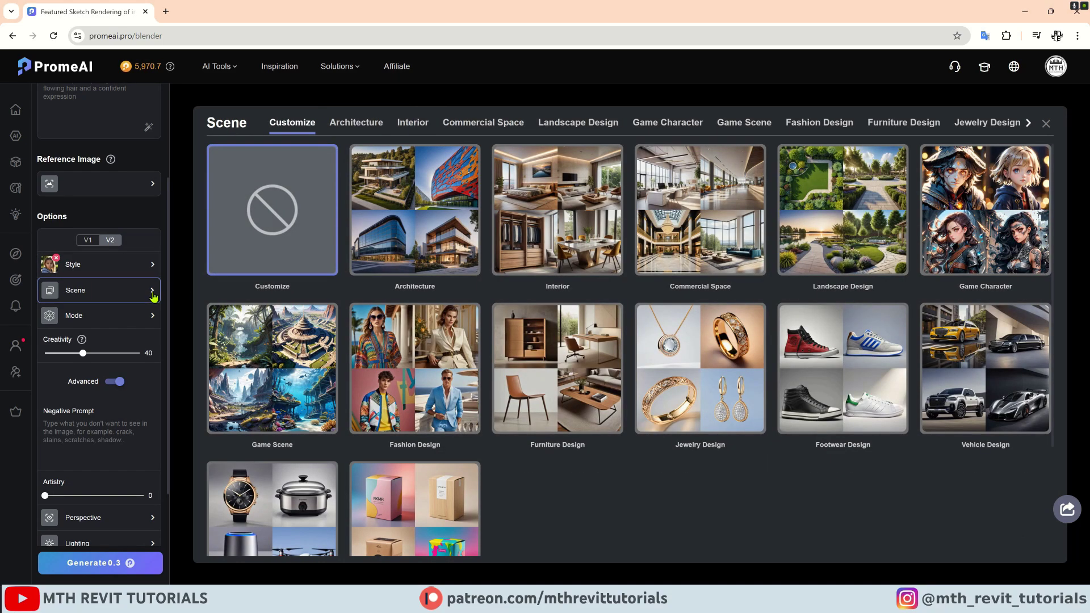
click(376, 232)
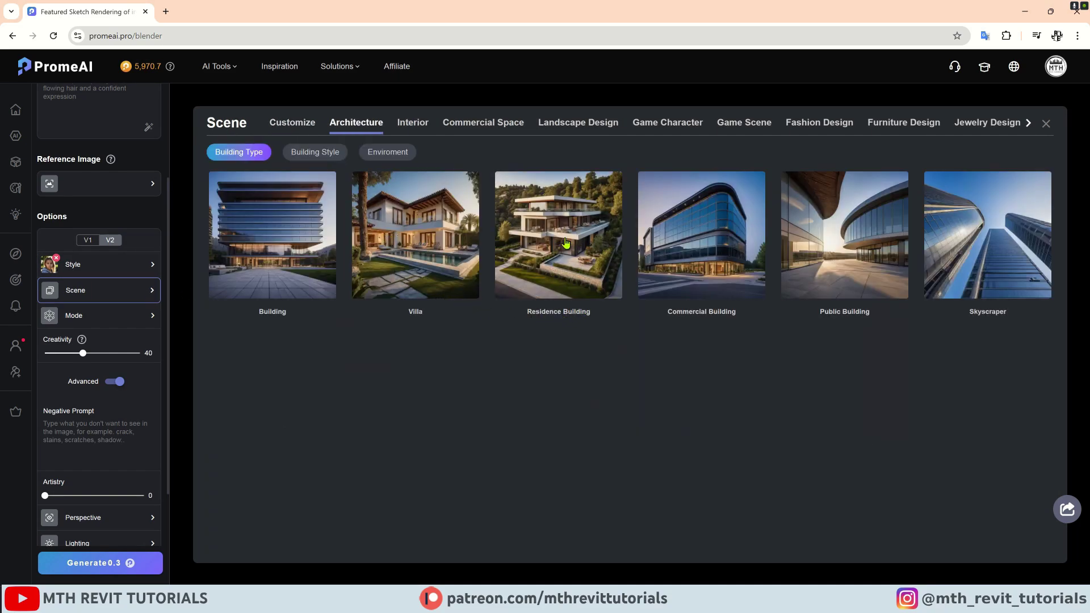
click(567, 262)
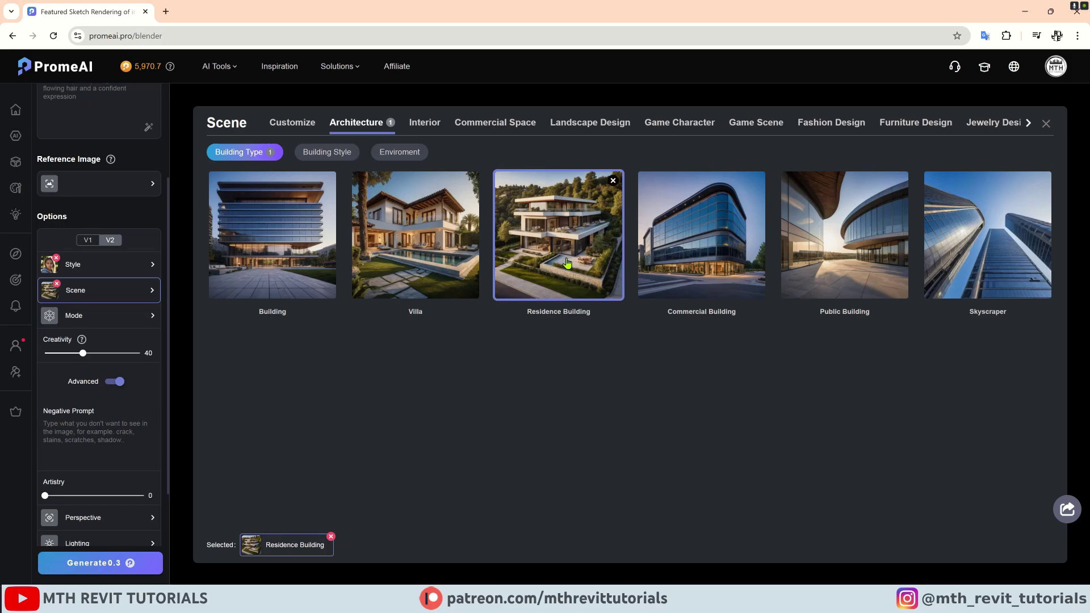
click(124, 322)
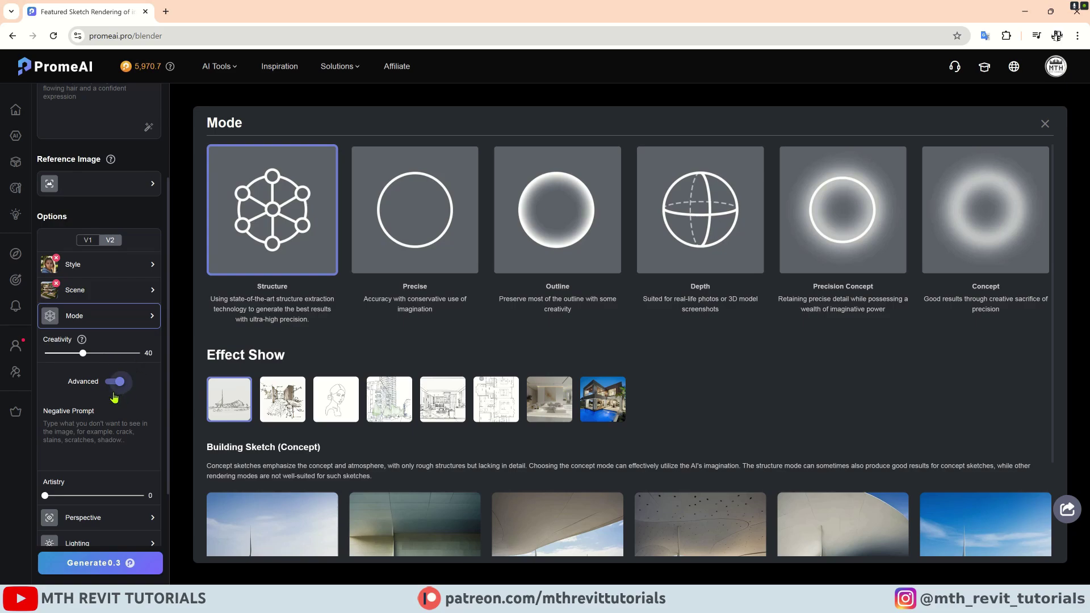
Step: Set the perspective to Wide Angle View and apply a lighting preset
scroll(110, 404, down, 2)
click(129, 408)
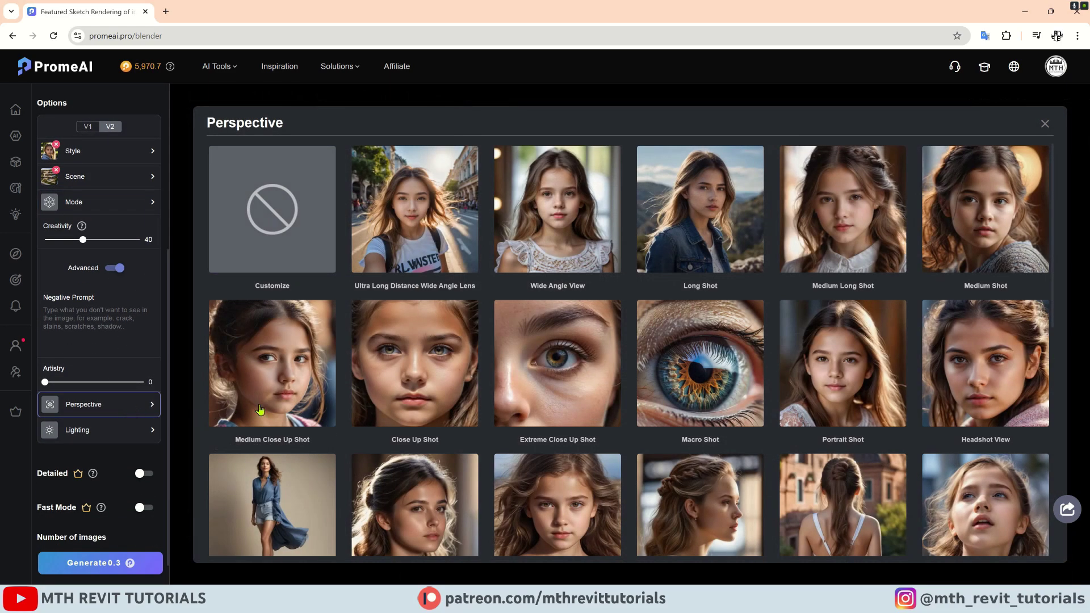
click(526, 244)
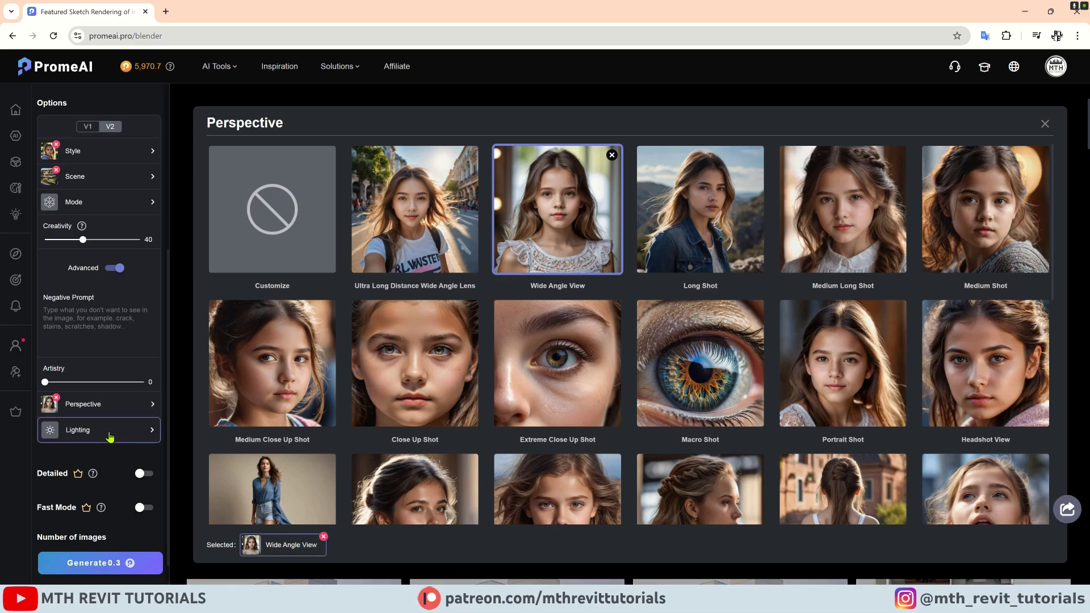
click(111, 433)
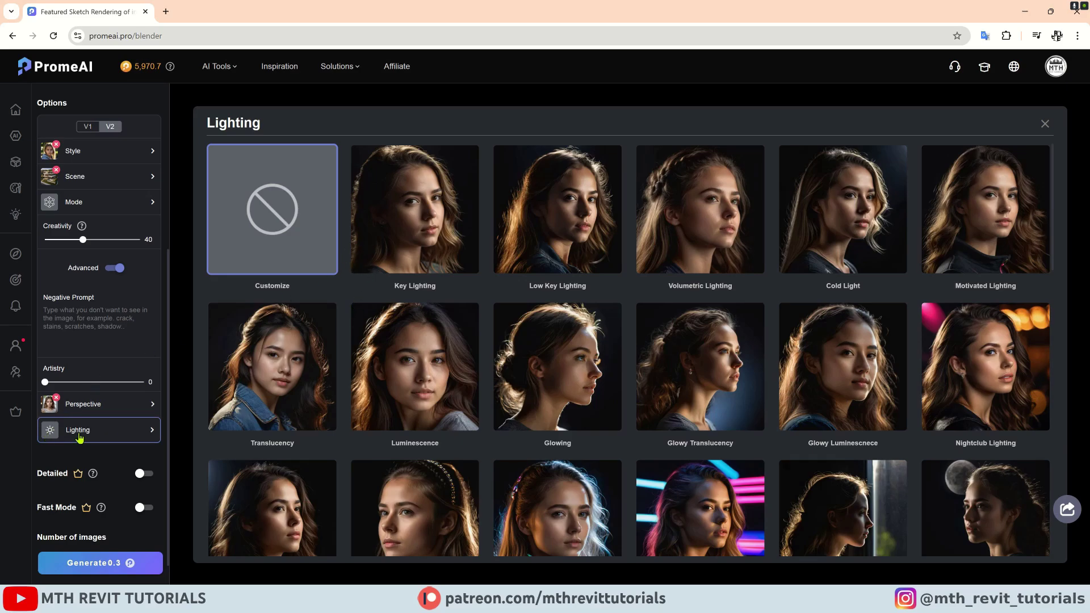
click(133, 430)
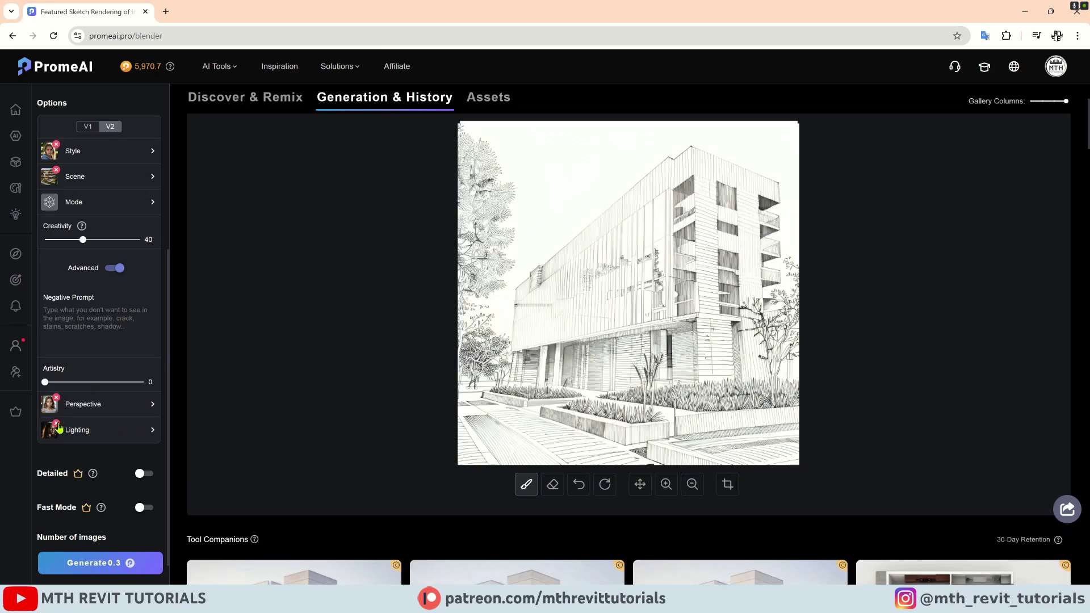
Step: Enter the prompt 'Wood and stone cladding' and generate the render
text(Wood a)
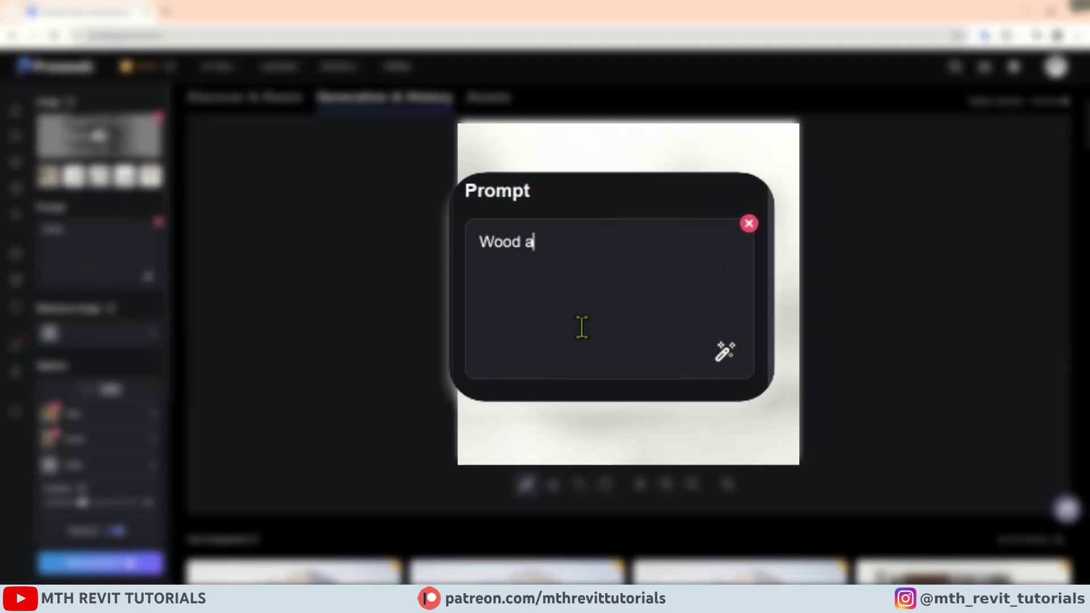
text(nd stone cladding)
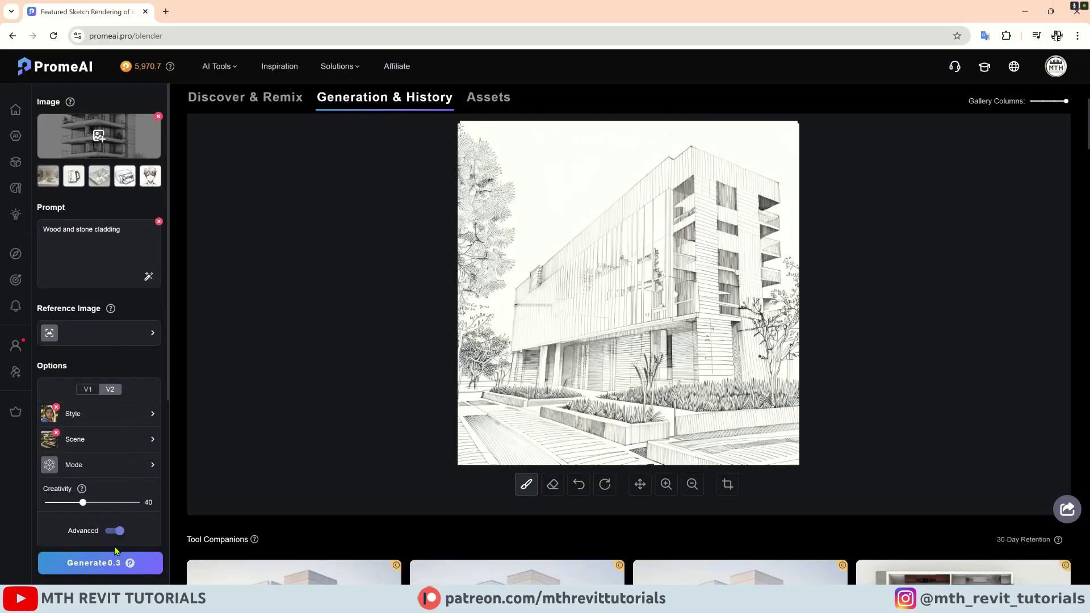
click(108, 564)
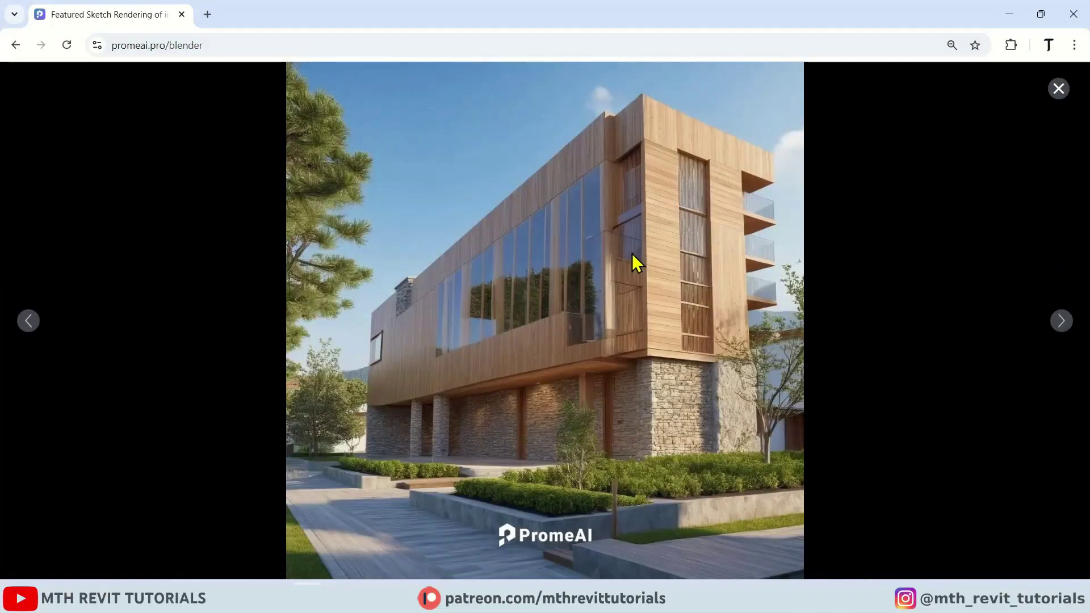
Step: Download the wood-and-stone render as a 7.0 MB PNG
click(531, 93)
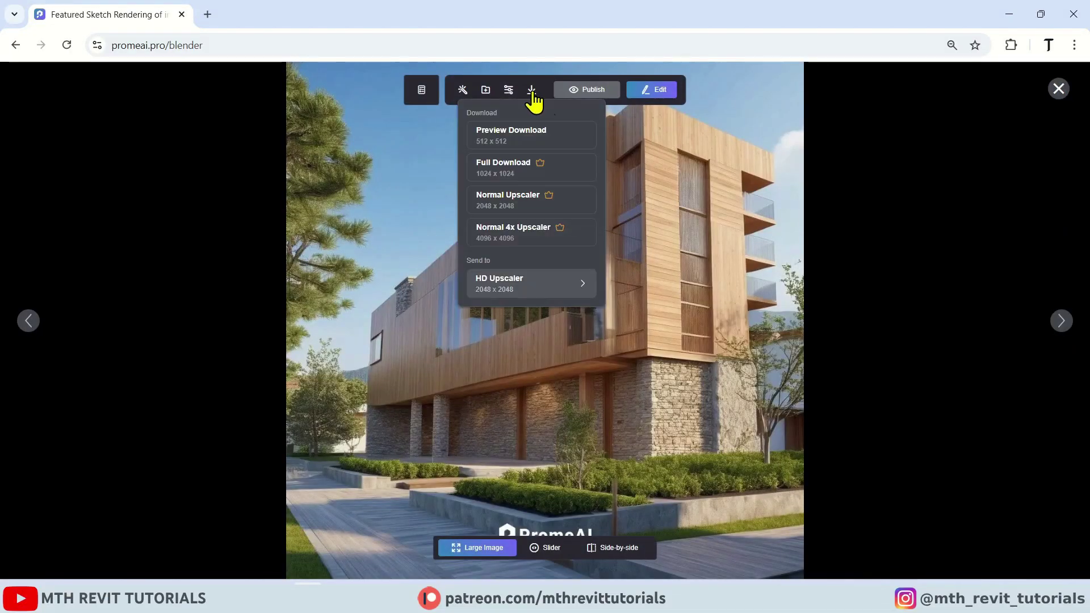
click(544, 209)
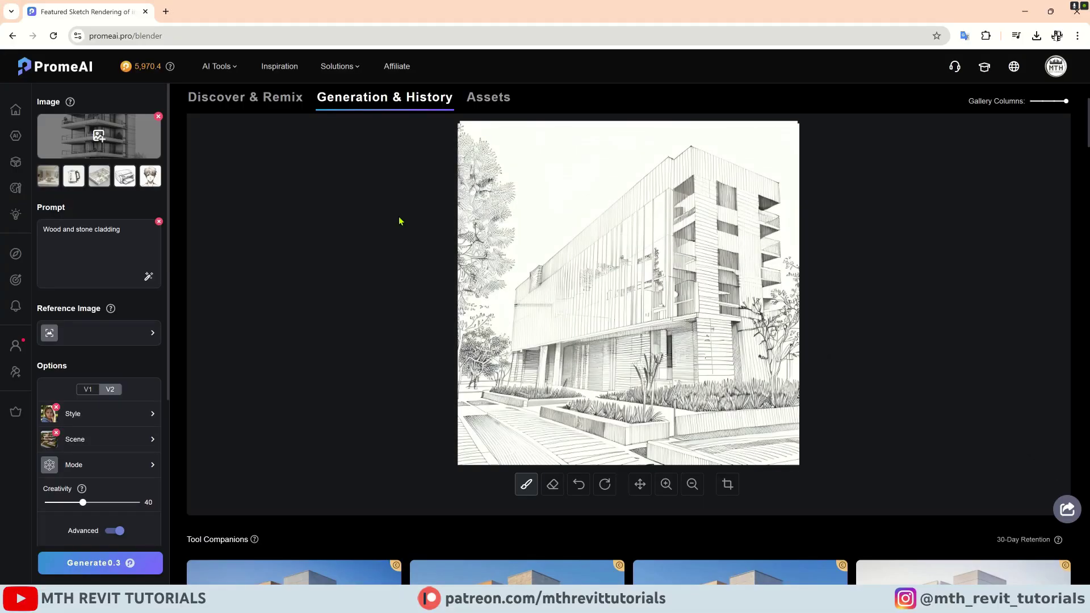
Step: Load the kitchen sketch and set the prompt to 'Modern kitchen, Dark wood, beige color, strip lighting, white ceiling,'
click(110, 146)
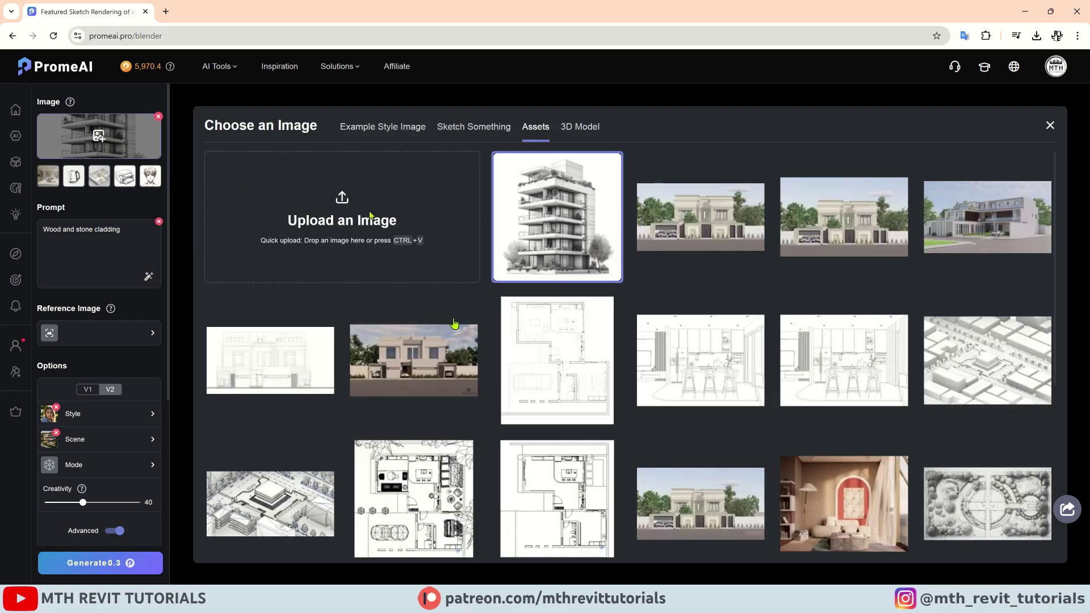
click(696, 328)
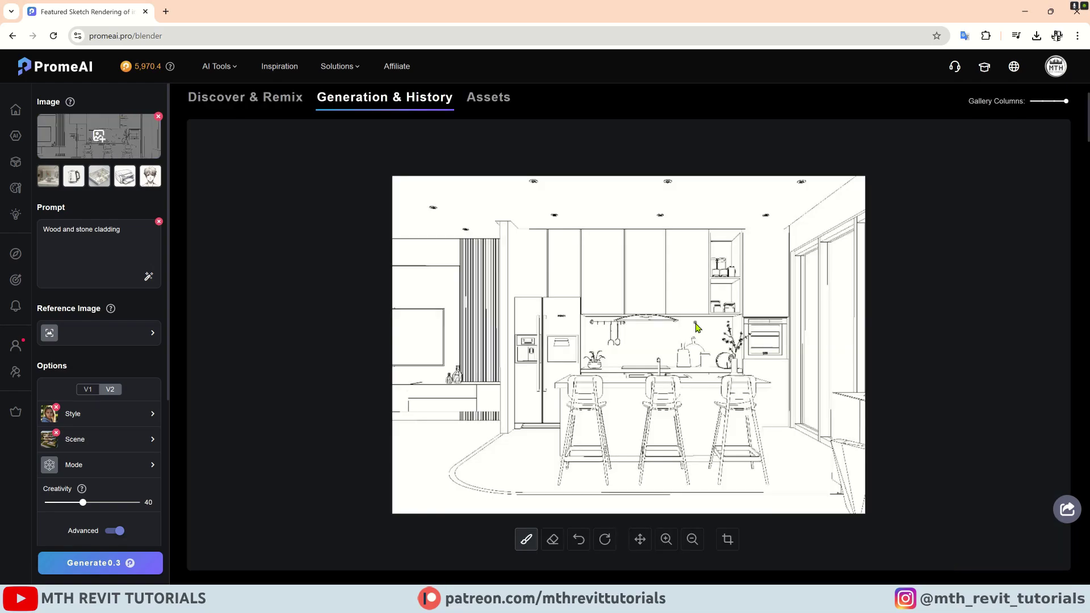
triple_click(57, 258)
text(Modern k)
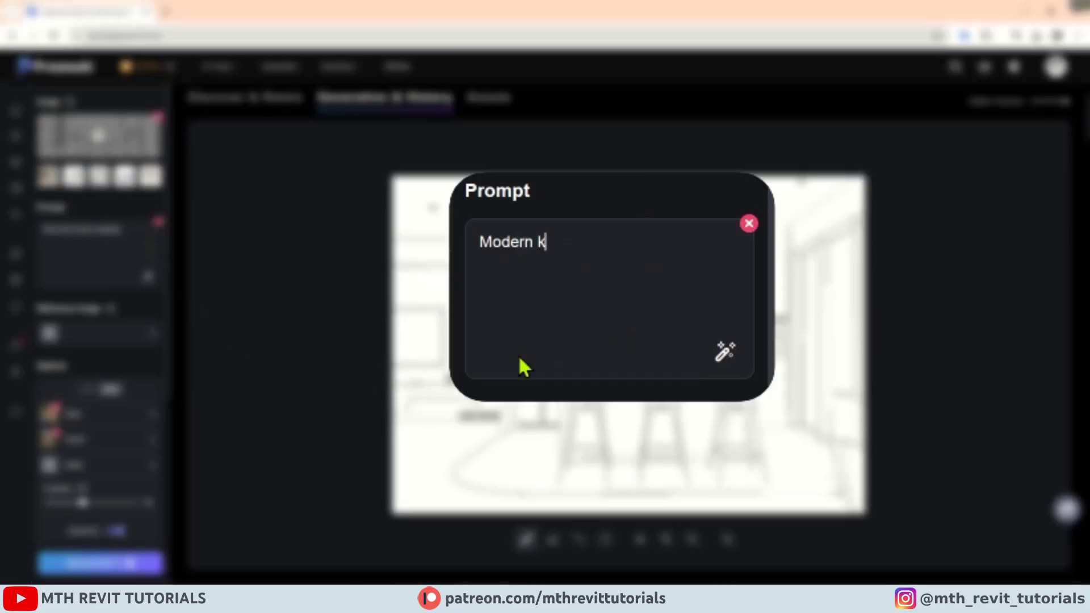
text(itchen, Dark wood, beige color, strip lighti)
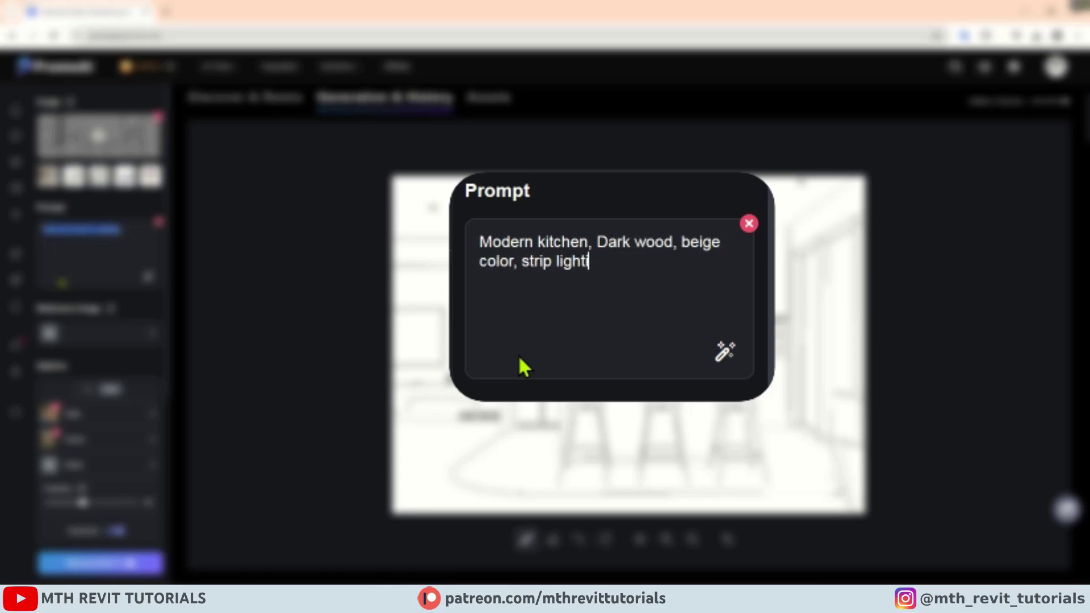
text(ng, white ceiling,)
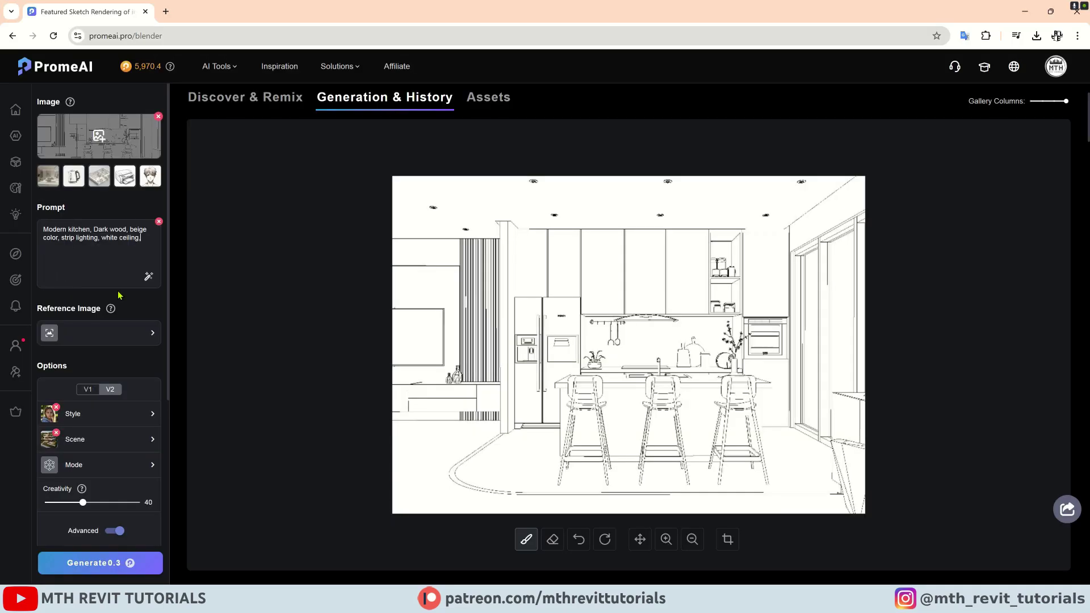
Step: Apply a rendering style, set the scene to Interior > Kitchen and mode to Precise
scroll(127, 352, down, 2)
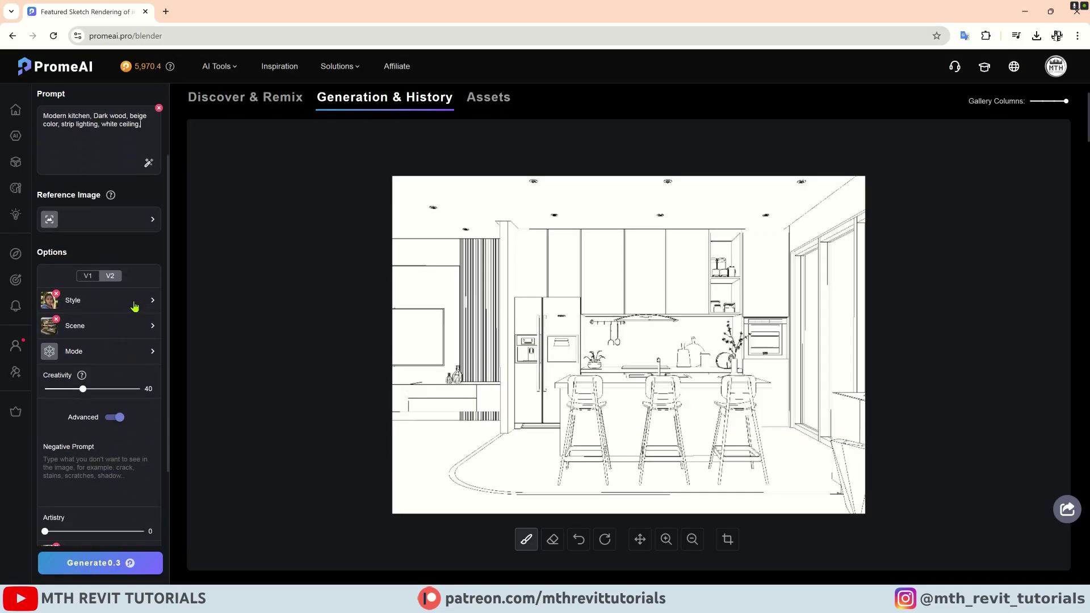
click(135, 307)
click(277, 259)
click(137, 329)
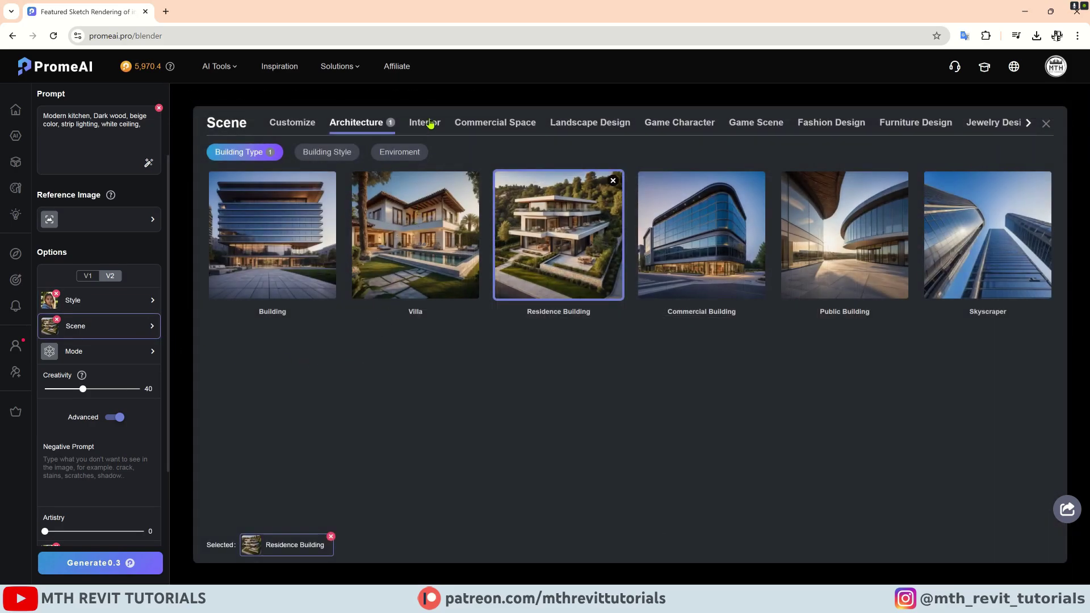
click(426, 130)
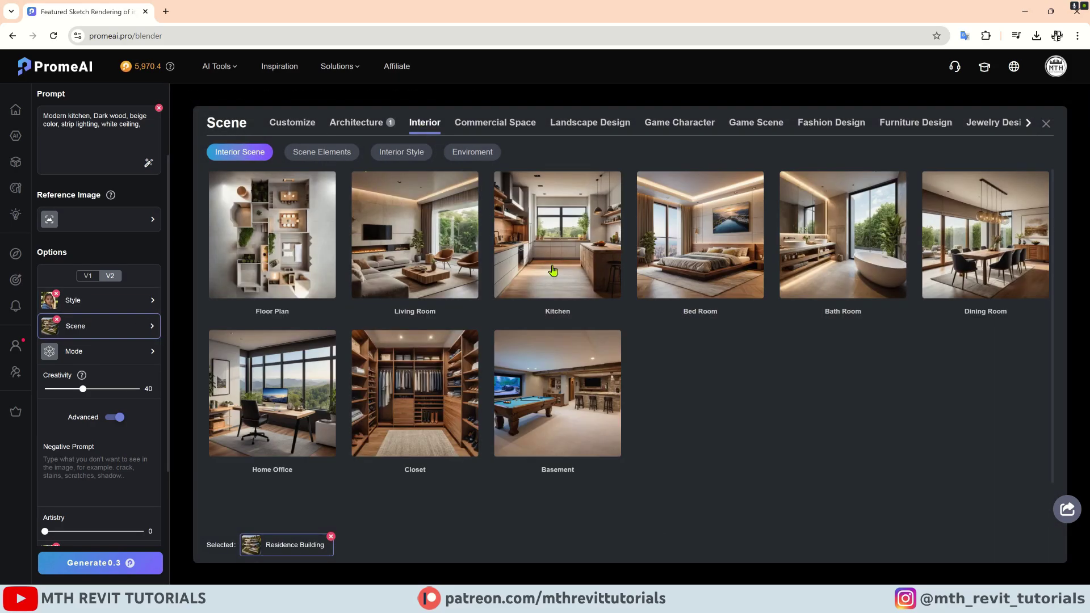
click(554, 230)
click(130, 351)
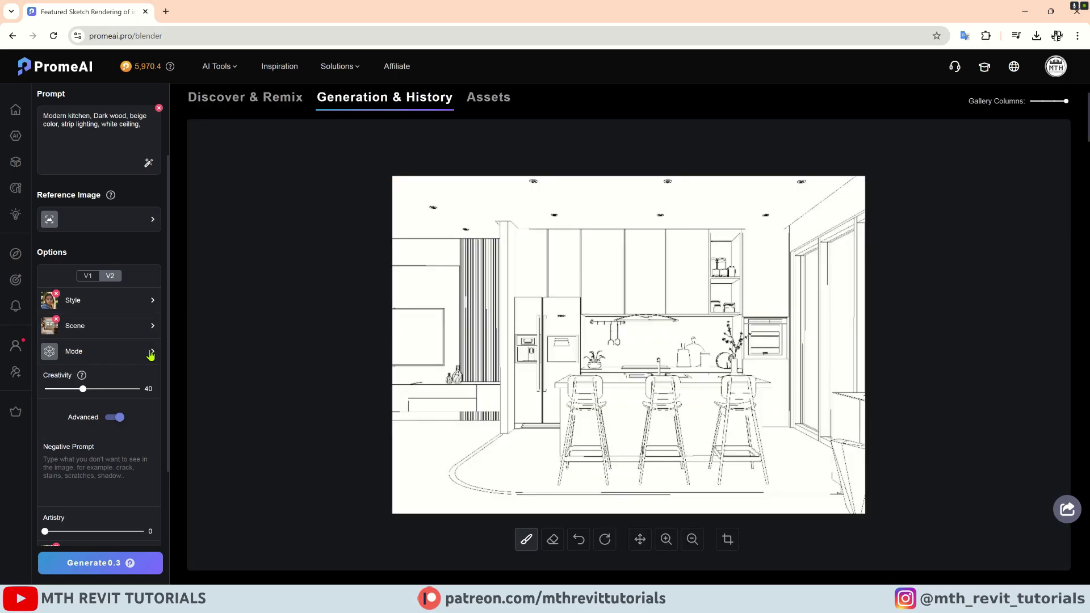
click(429, 235)
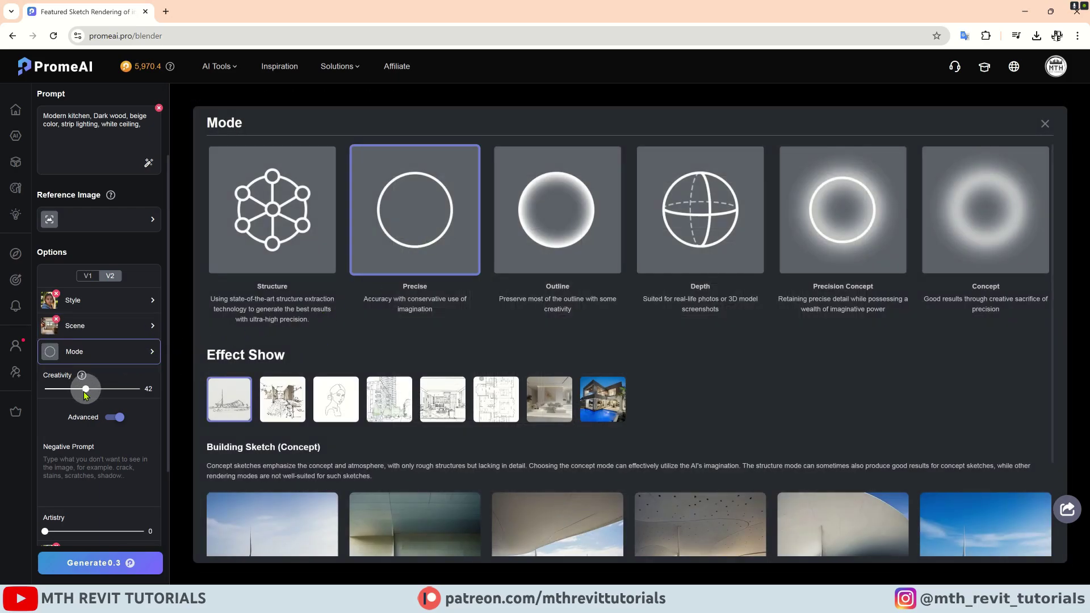
Step: Keep the Wide Angle View perspective and start rendering the kitchen sketch
drag(85, 396, 83, 396)
scroll(96, 397, down, 3)
click(96, 383)
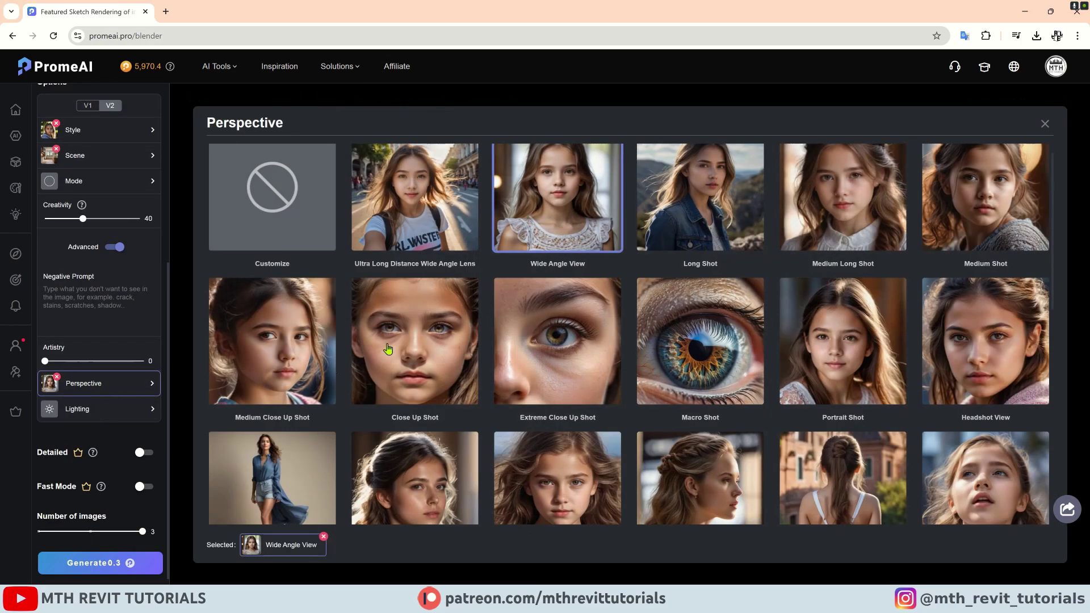
click(110, 427)
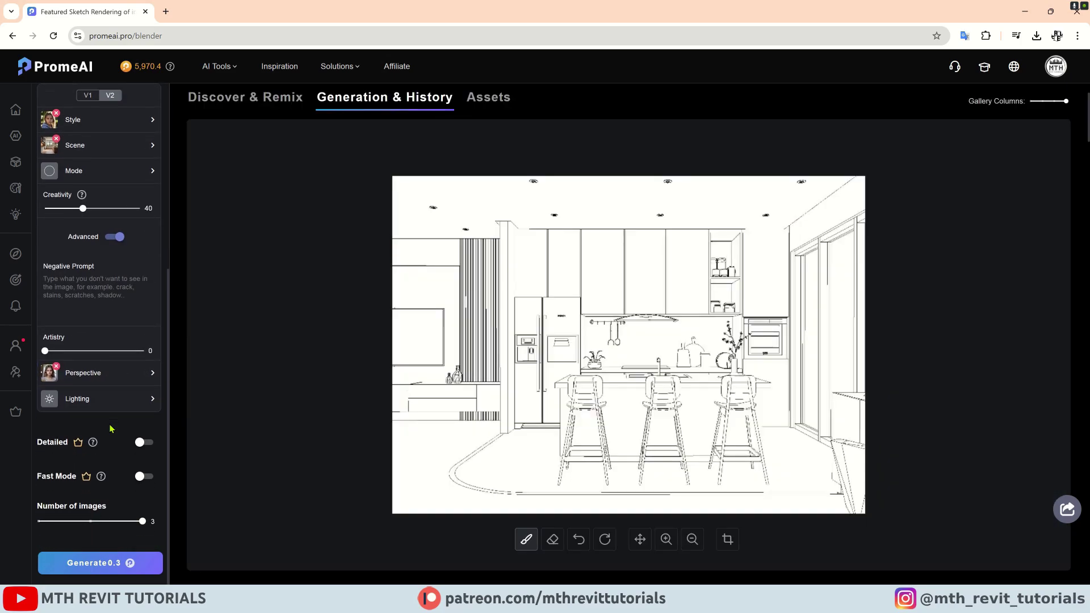
click(110, 562)
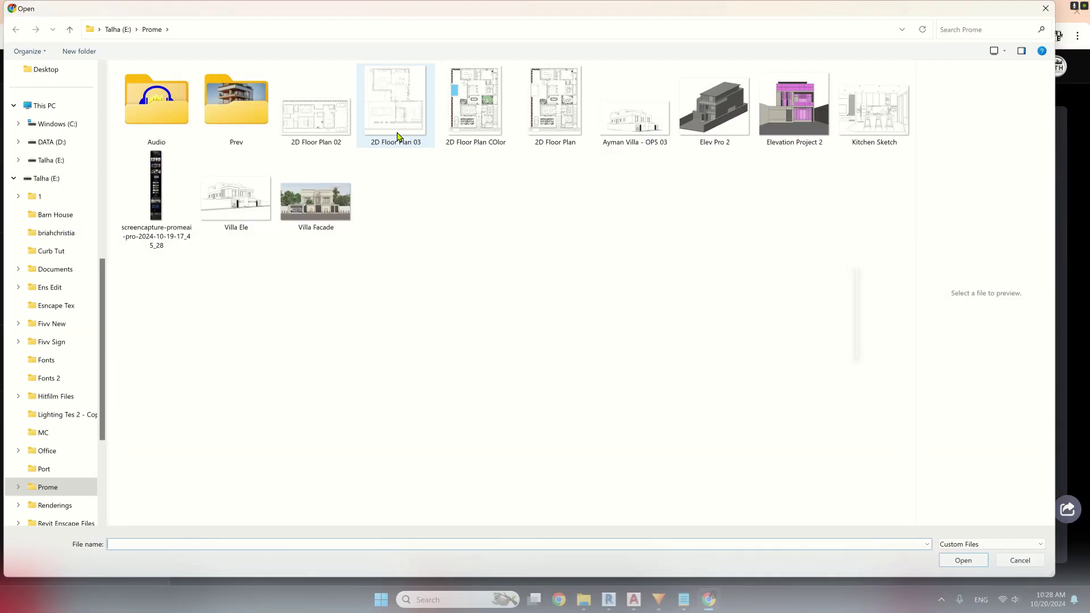
Step: Upload 2D Floor Plan 03 as the source image, dismissing the size warning
click(397, 142)
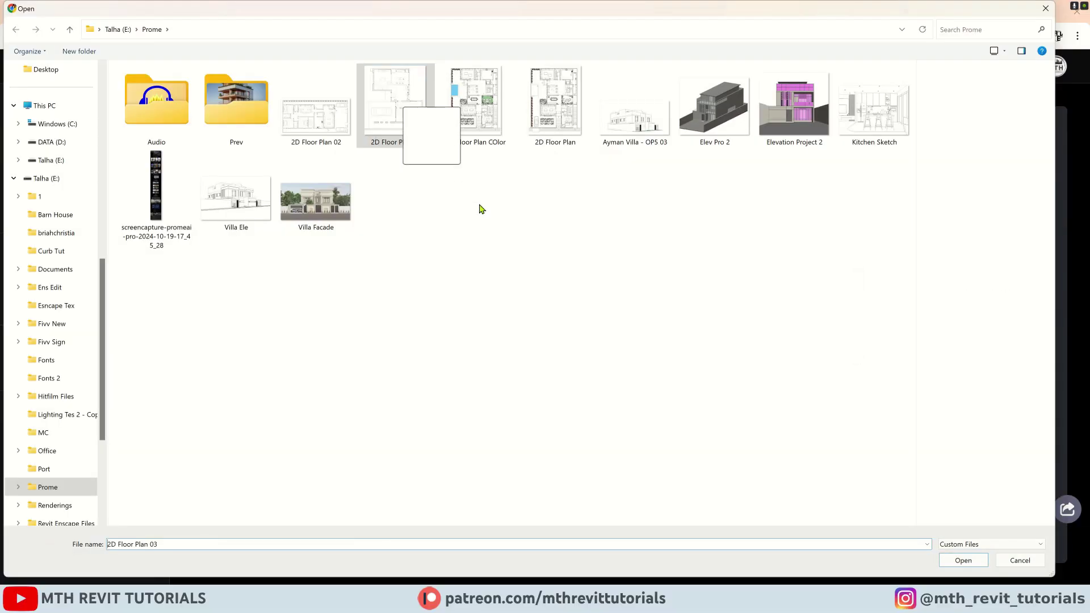
click(943, 567)
click(569, 376)
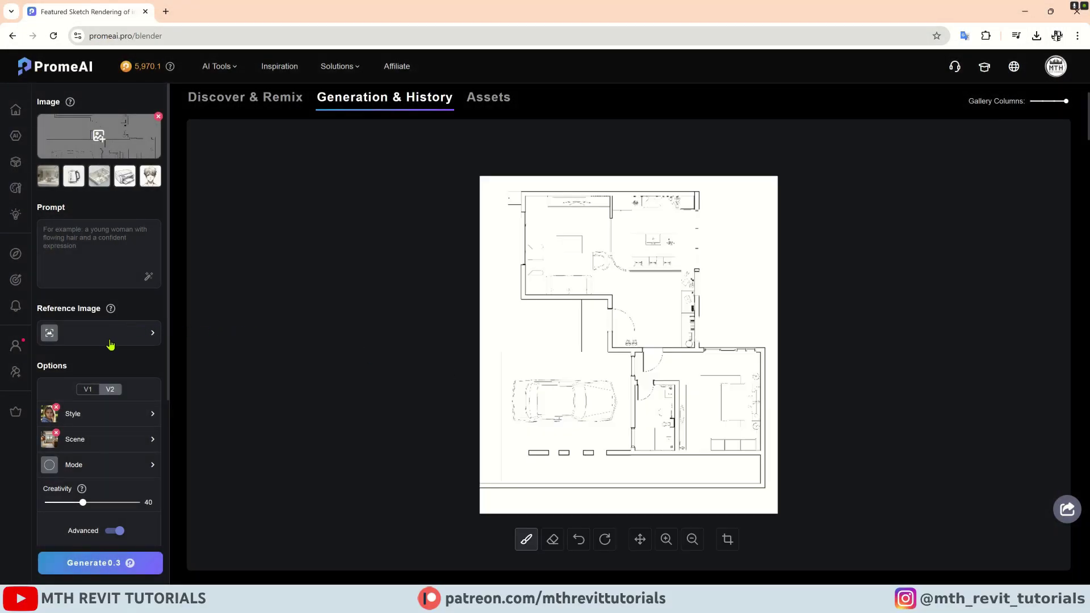
Step: Switch to V1 and set the style to Interior Design > Floor plan > Modern Minimal
scroll(111, 345, down, 1)
click(87, 335)
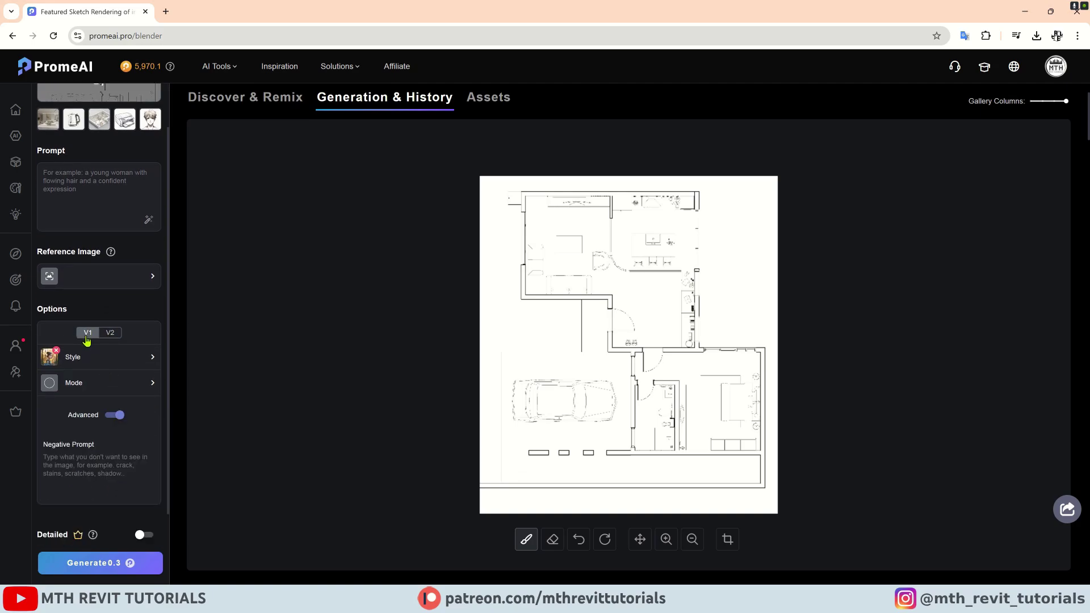
click(91, 358)
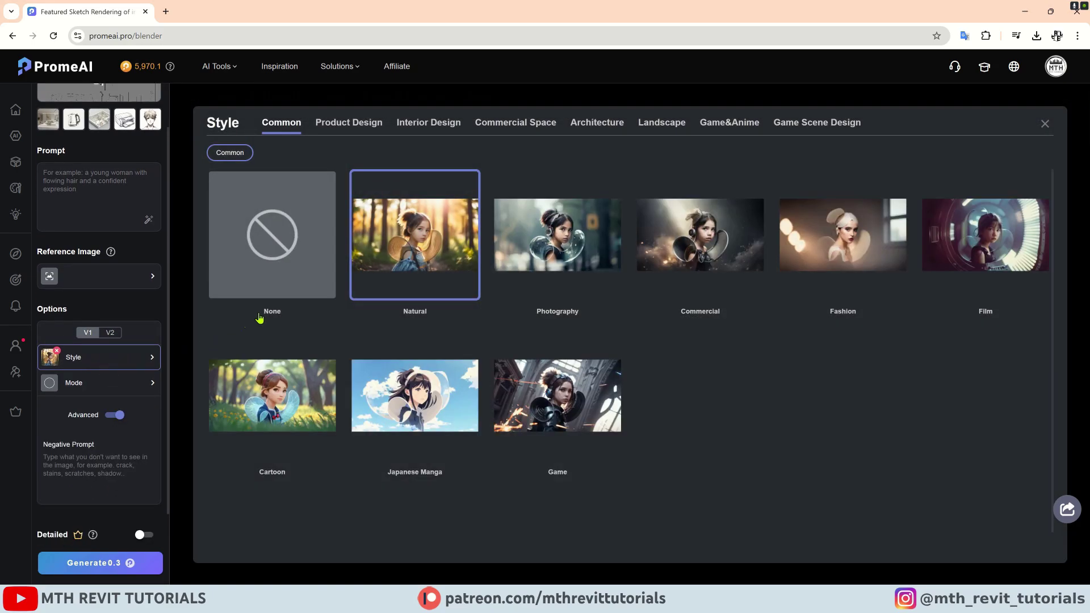
click(429, 126)
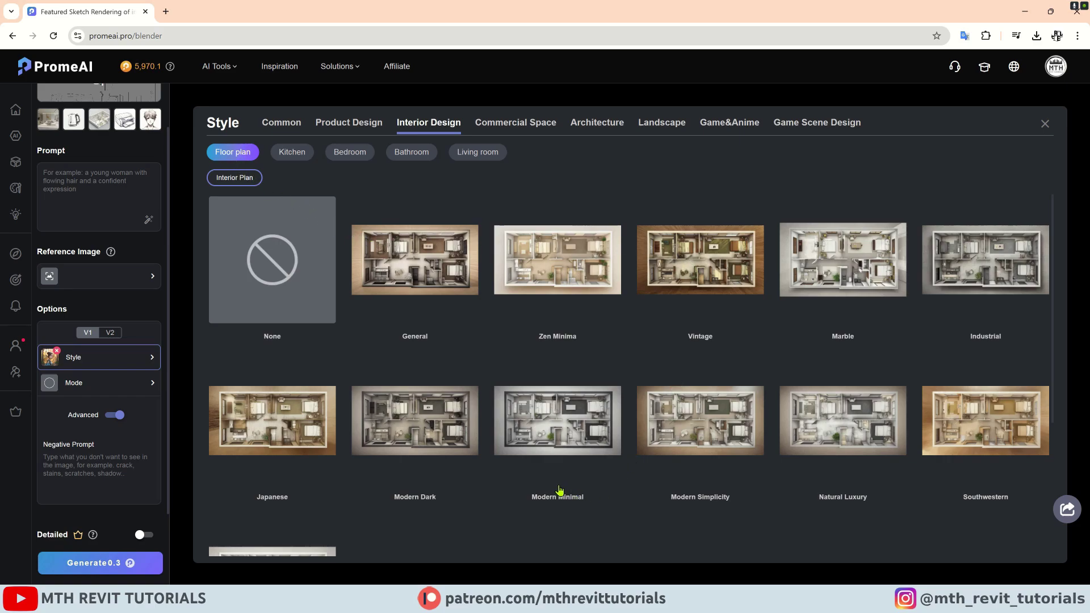
click(554, 445)
Step: Check the Mode choices and generate the floor plan render
click(153, 384)
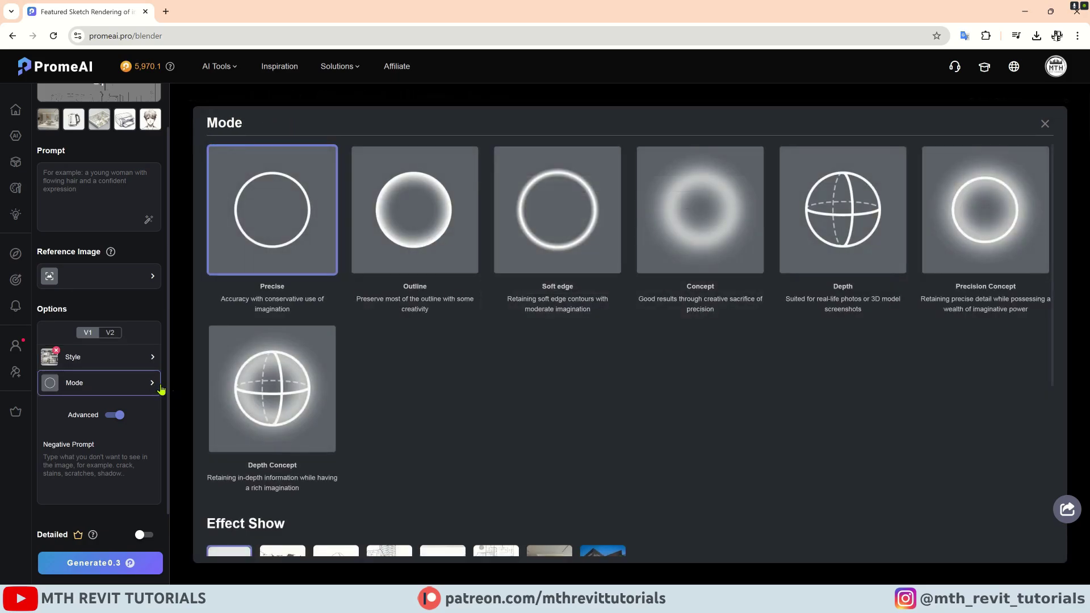
scroll(124, 452, down, 2)
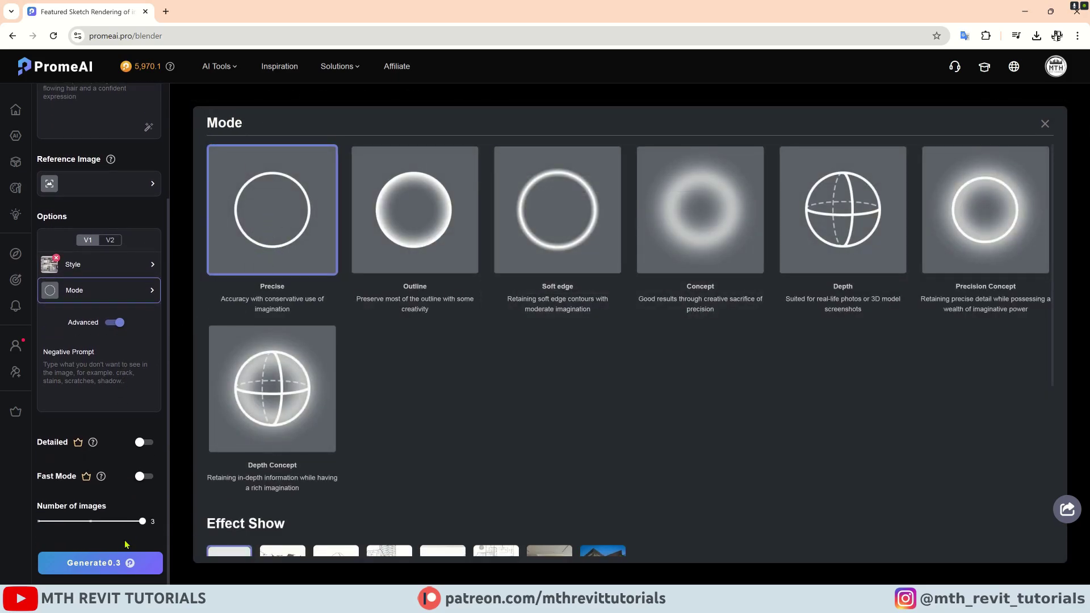
click(115, 561)
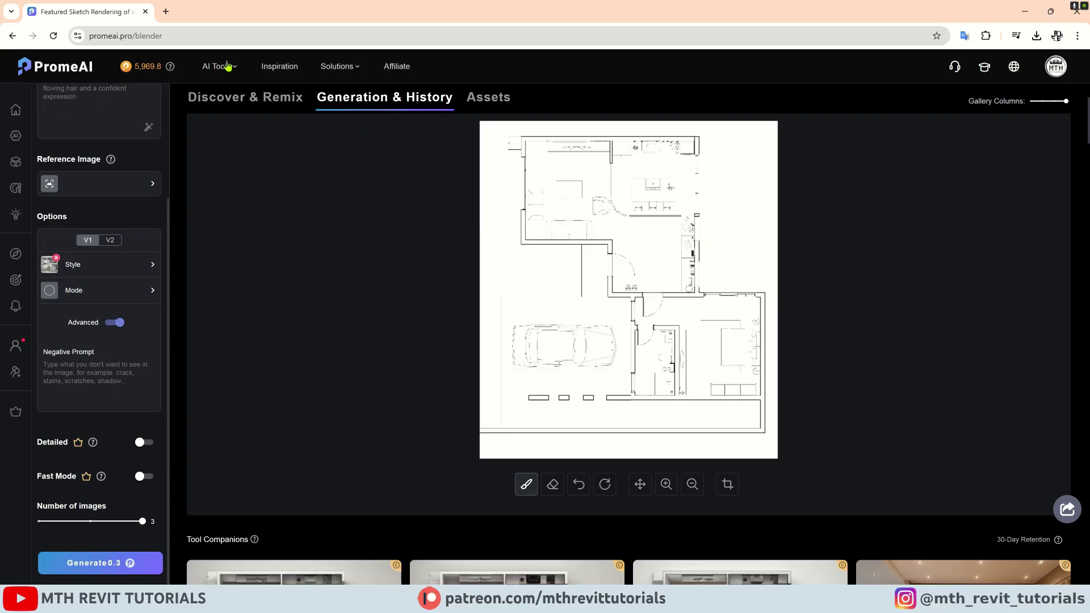
Step: Render the landscape plan sketch in Sketch Rendering using the Watercolor landscape style preset
mouse_move(227, 67)
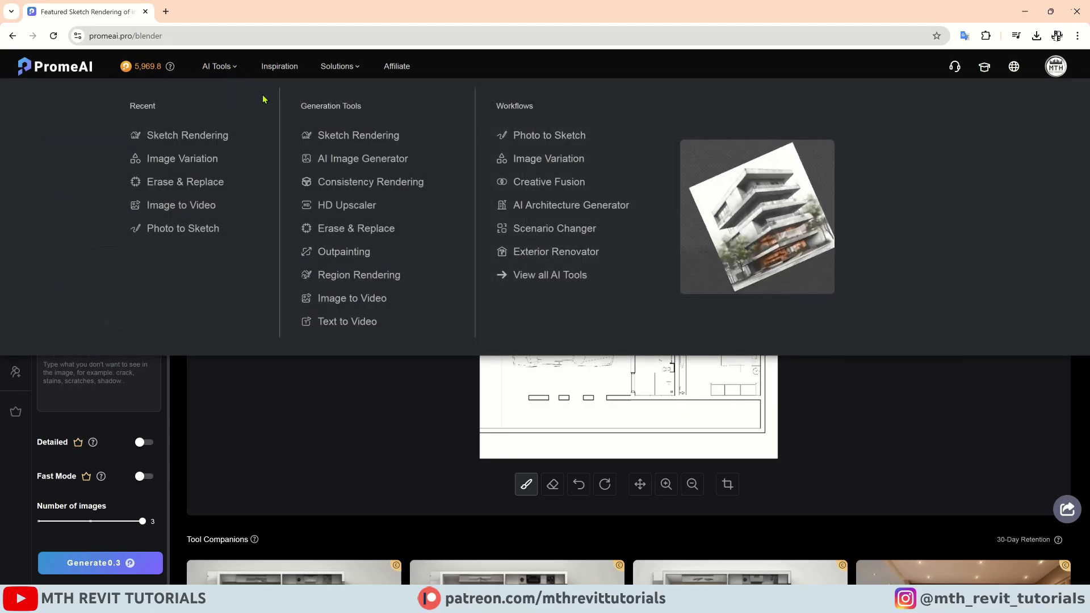
click(361, 136)
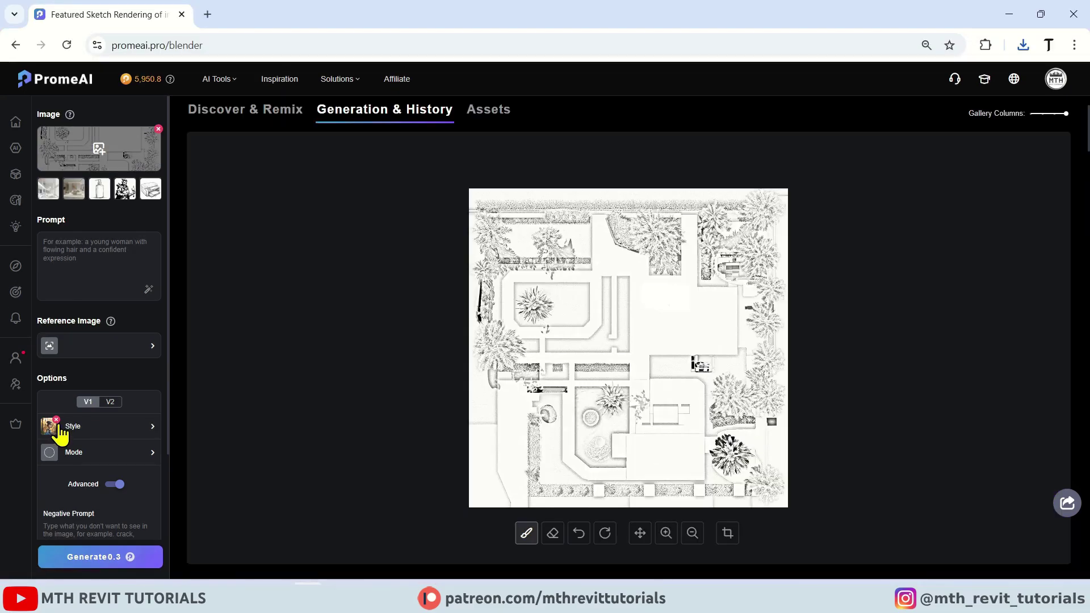
click(60, 430)
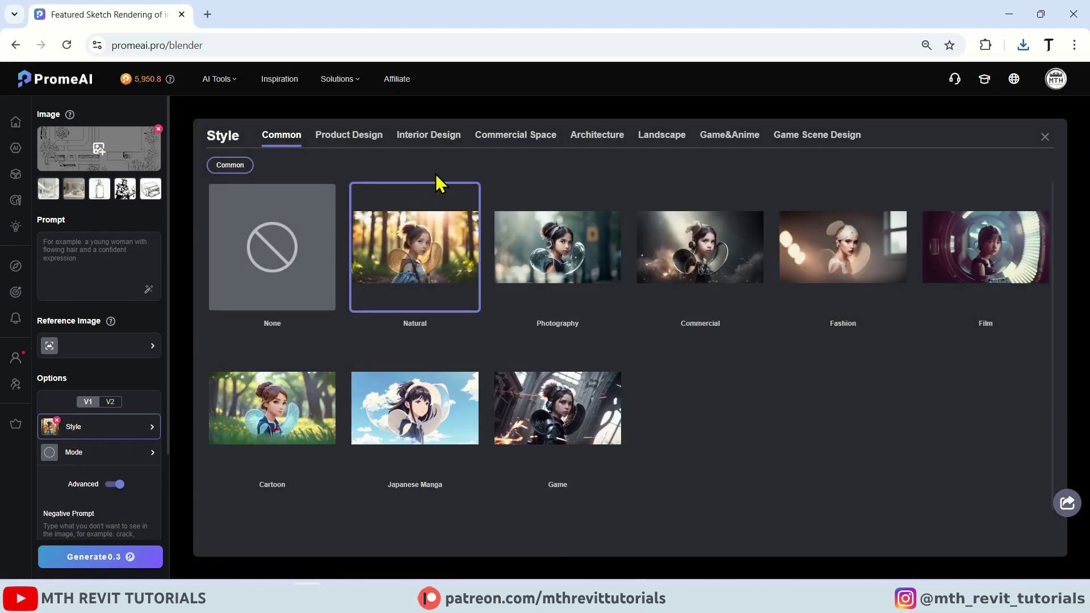
click(662, 142)
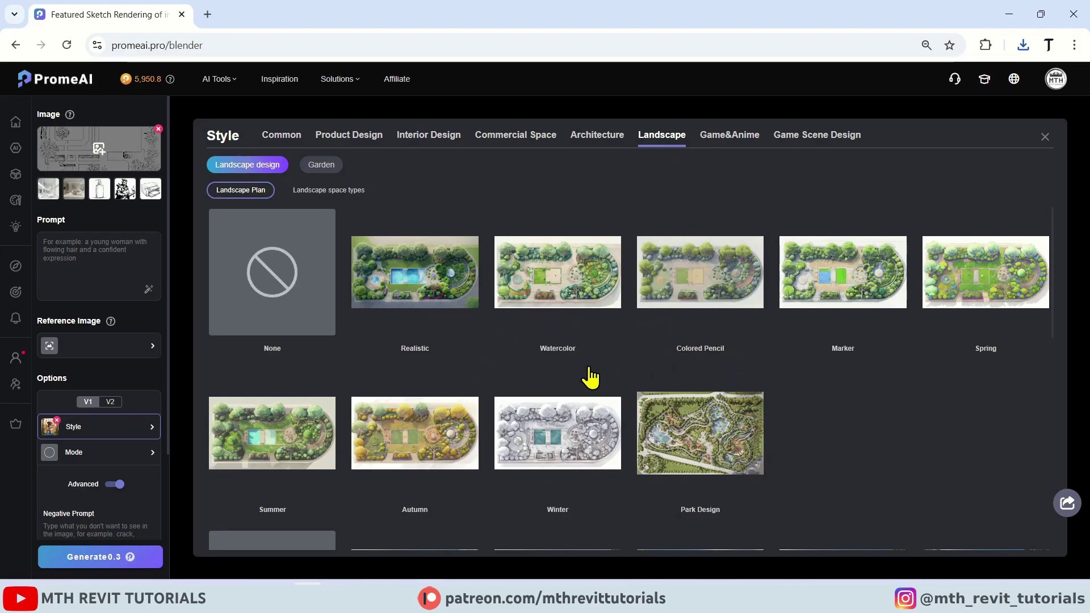
click(555, 301)
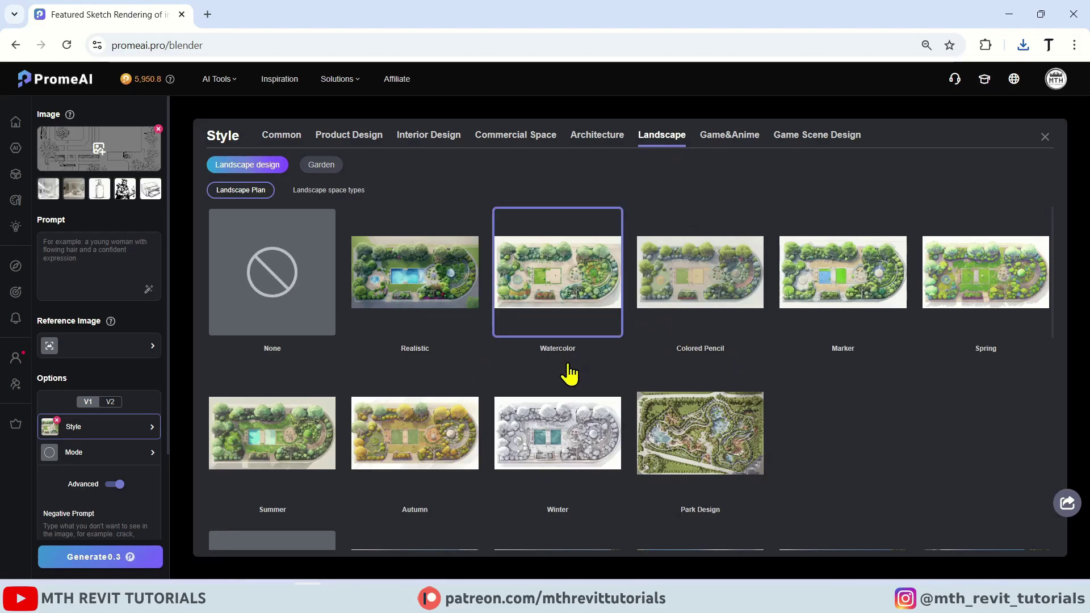
click(141, 455)
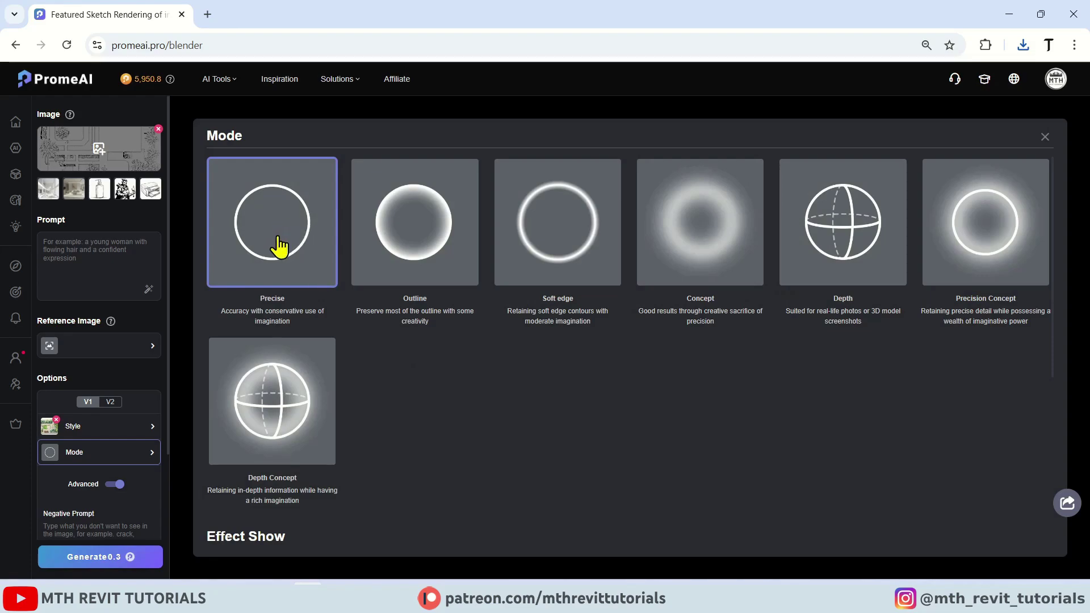
scroll(127, 500, down, 3)
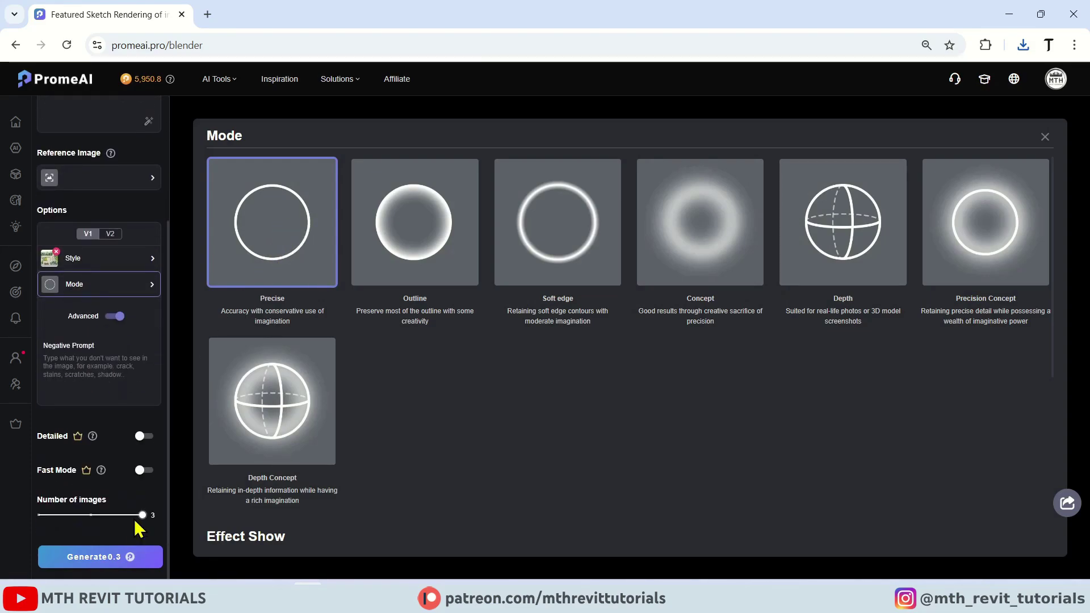
click(113, 560)
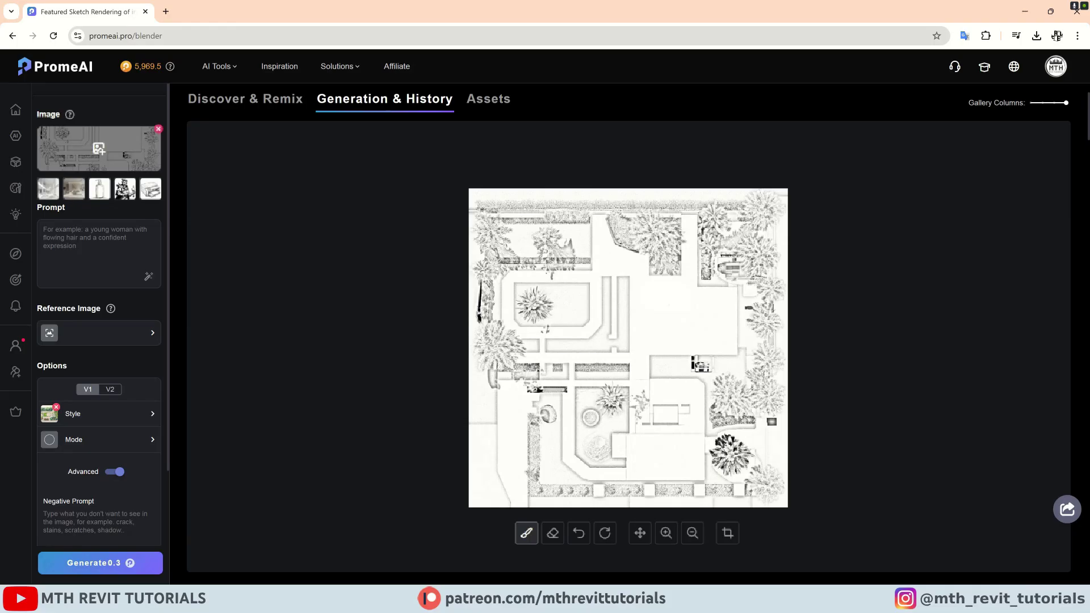
Step: Upload the Villa Facade photo into the Photo to Sketch tool
mouse_move(226, 71)
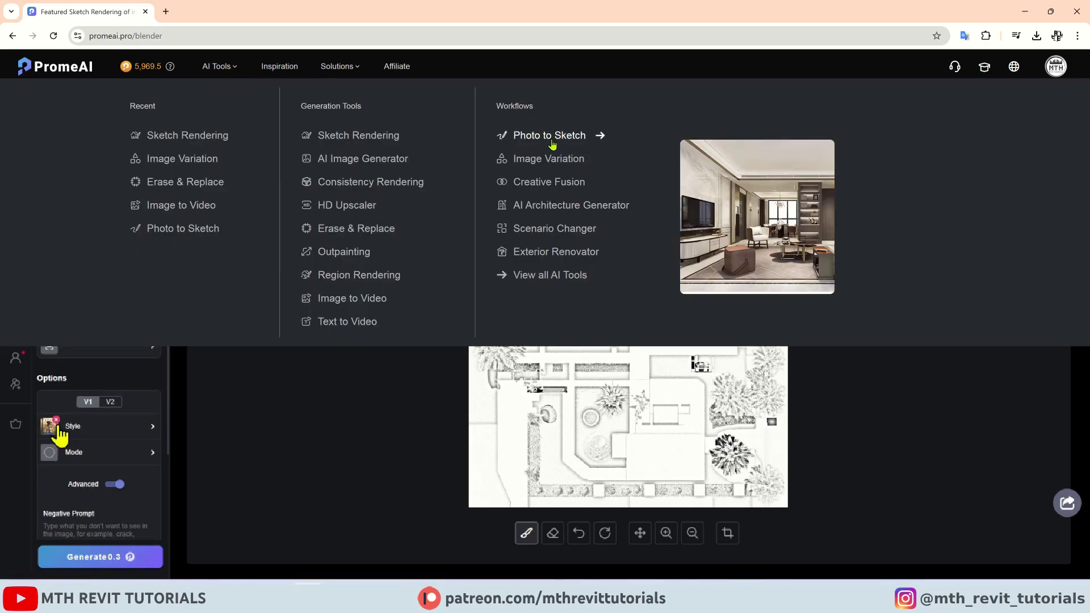
click(552, 137)
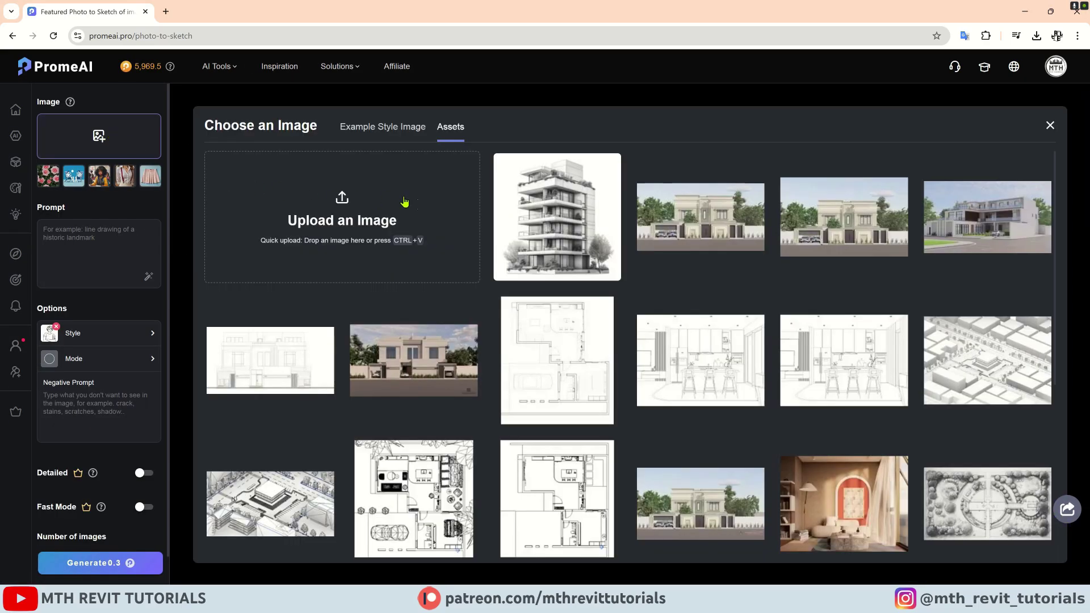
click(404, 202)
click(327, 224)
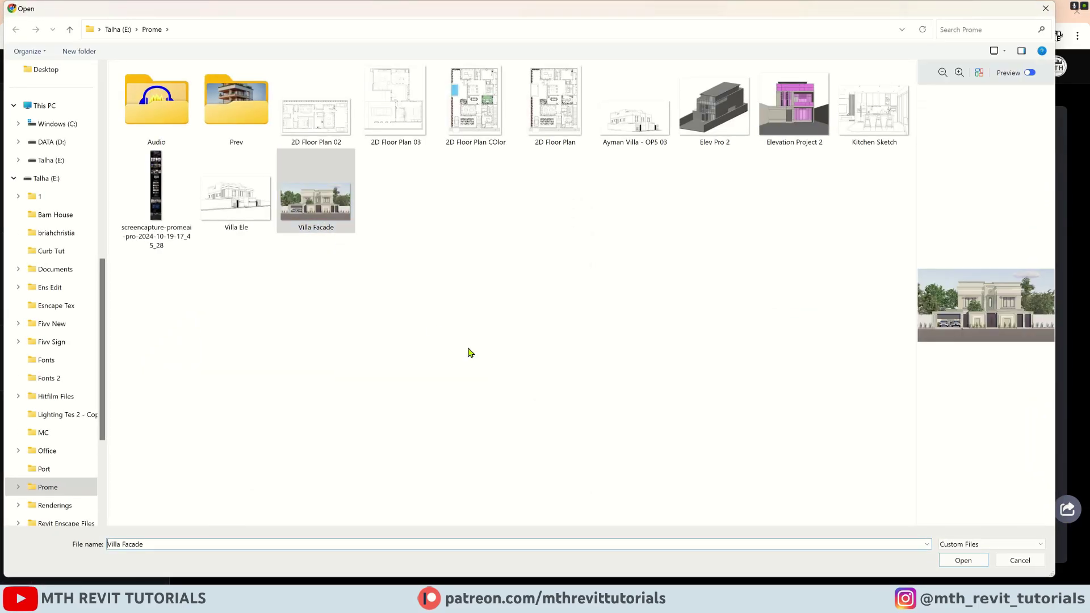
click(940, 562)
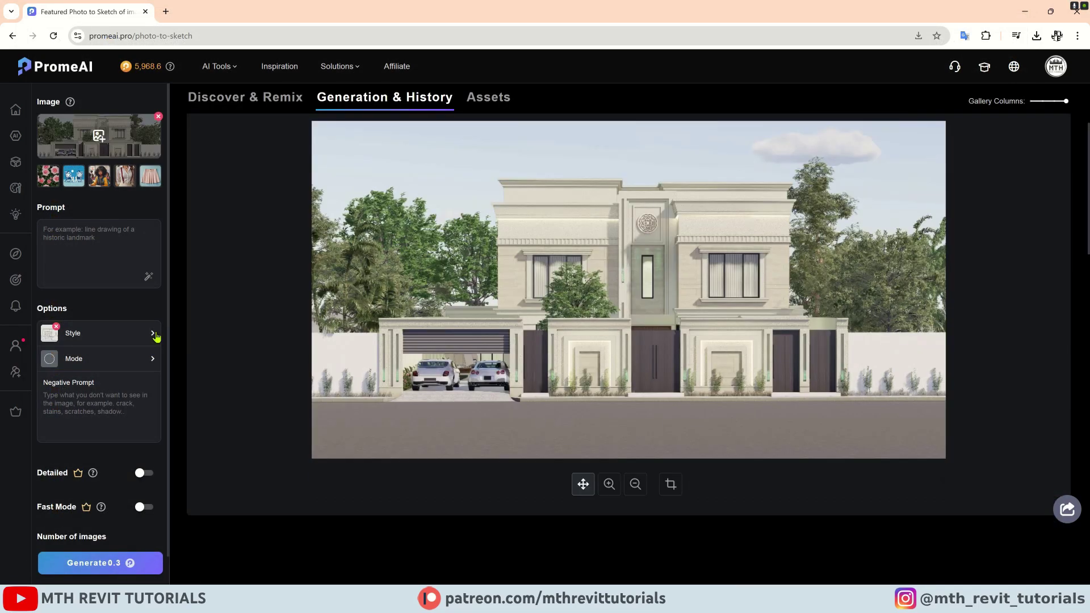
Step: Choose the Pencil sketch style and generate the line sketch
click(152, 335)
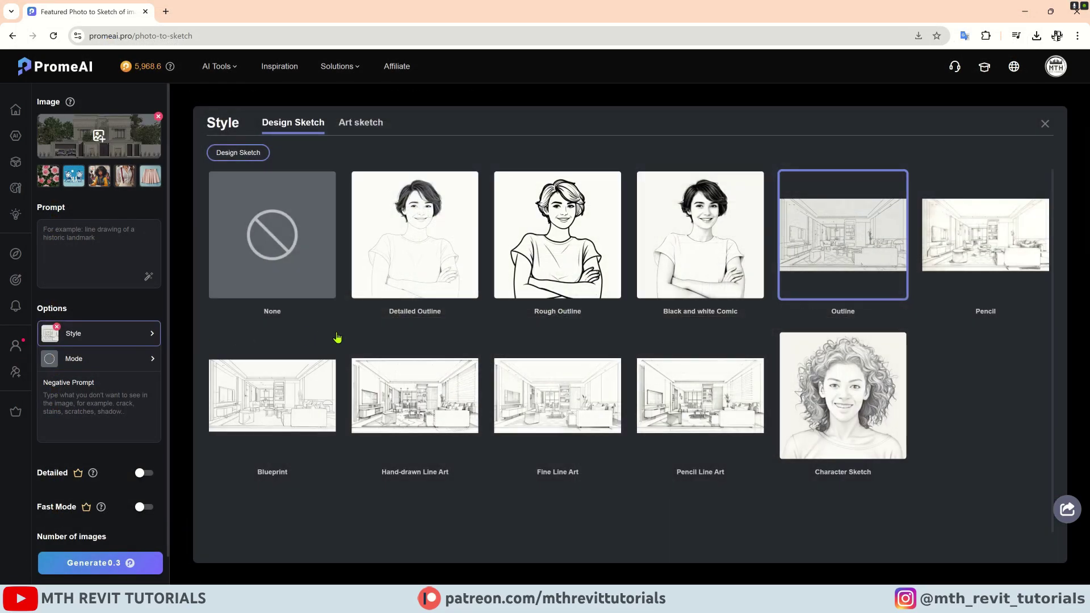
click(973, 260)
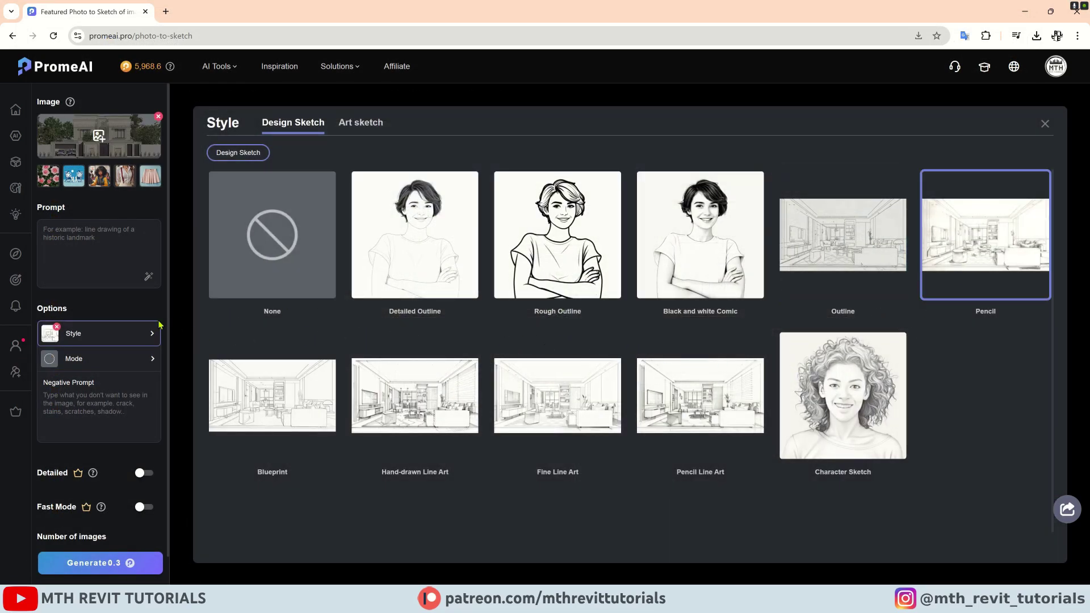
click(135, 360)
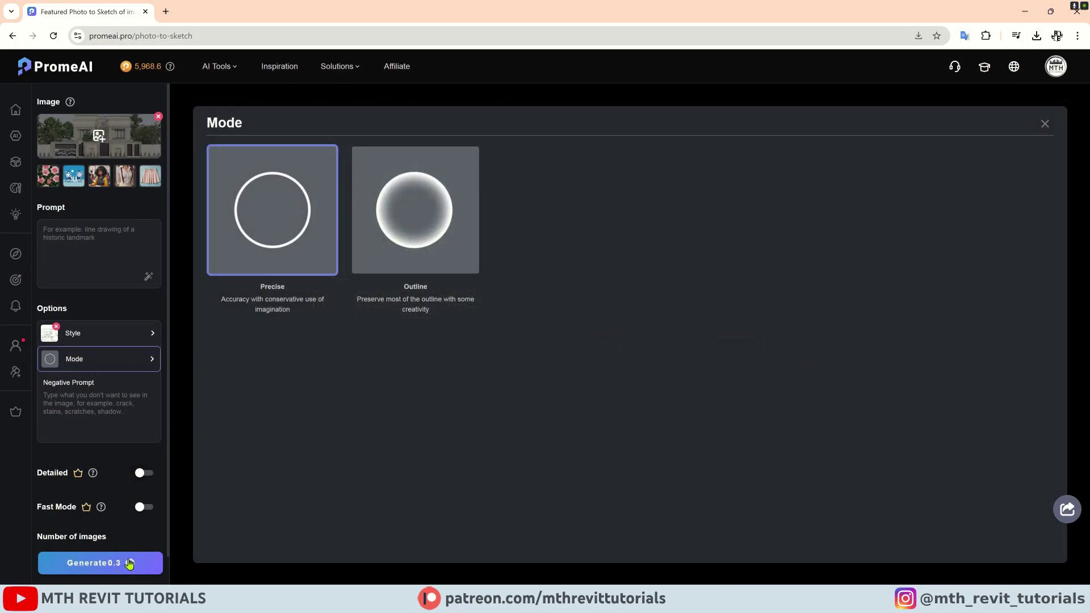
click(129, 563)
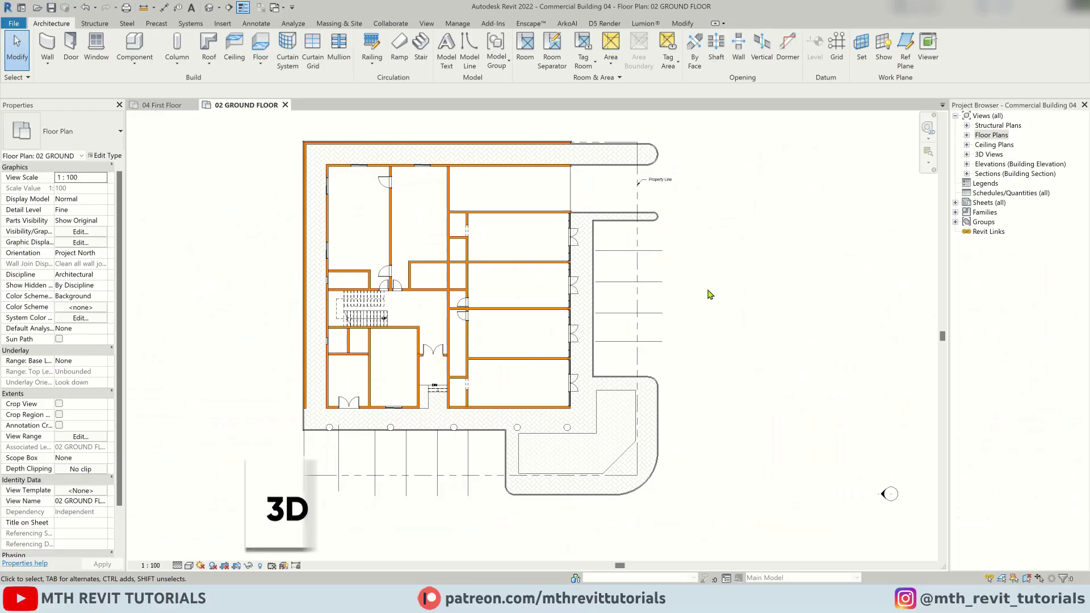
Step: Place a perspective camera on the commercial building, widen its crop region, and use Realistic style
click(219, 7)
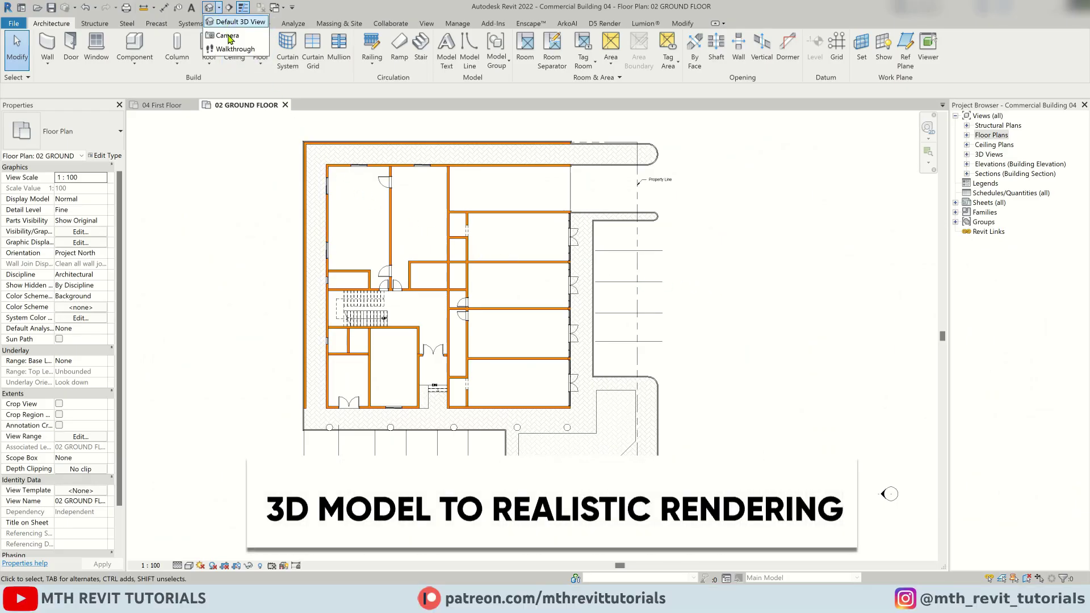
click(227, 34)
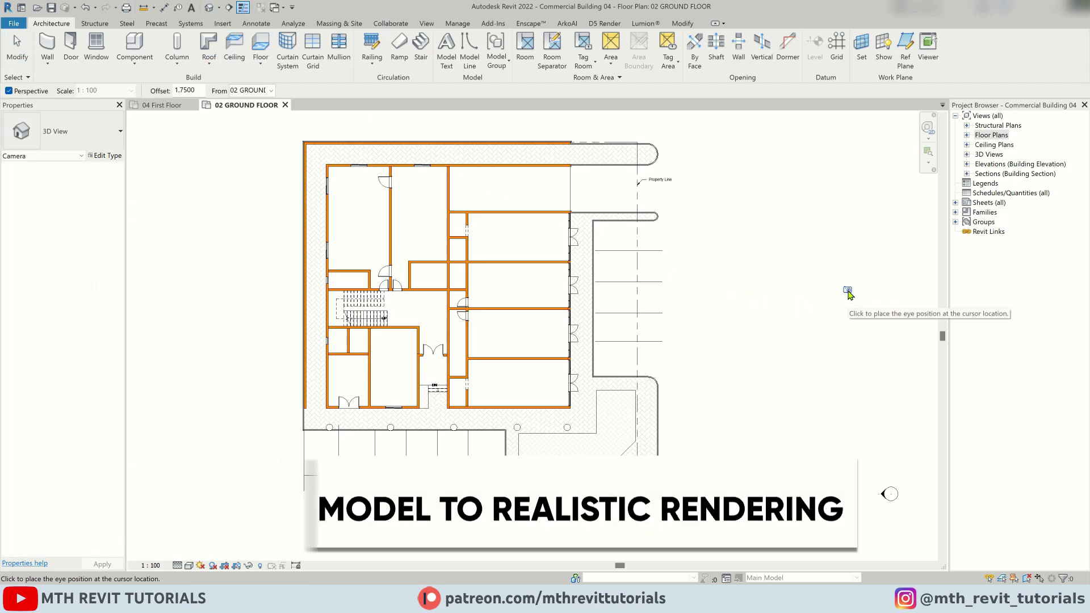
scroll(616, 316, down, 3)
click(750, 447)
click(440, 222)
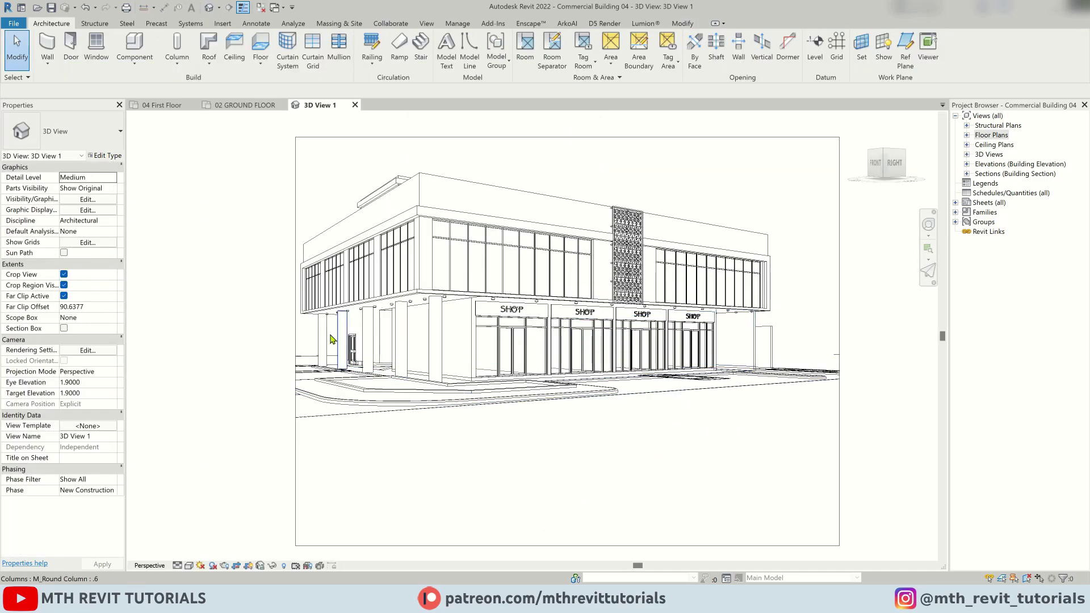
click(296, 340)
drag(295, 341, 205, 341)
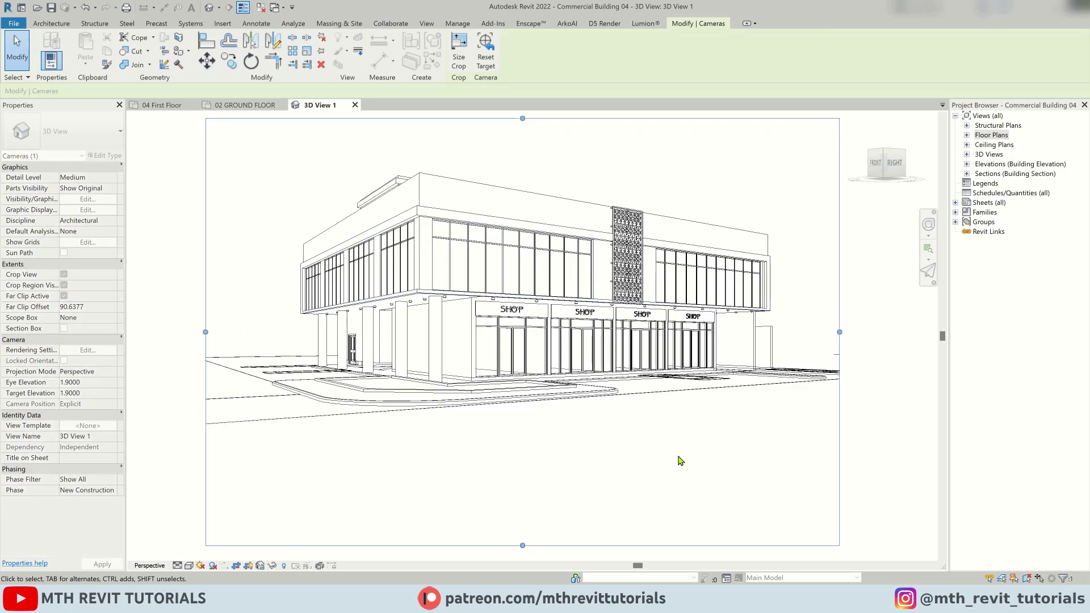
click(754, 460)
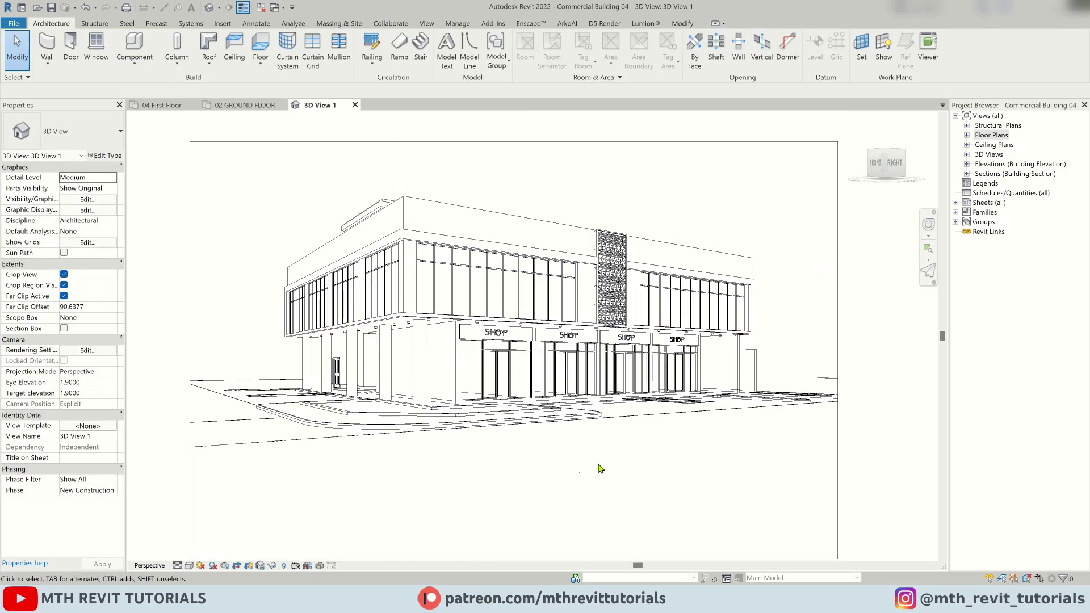
click(189, 565)
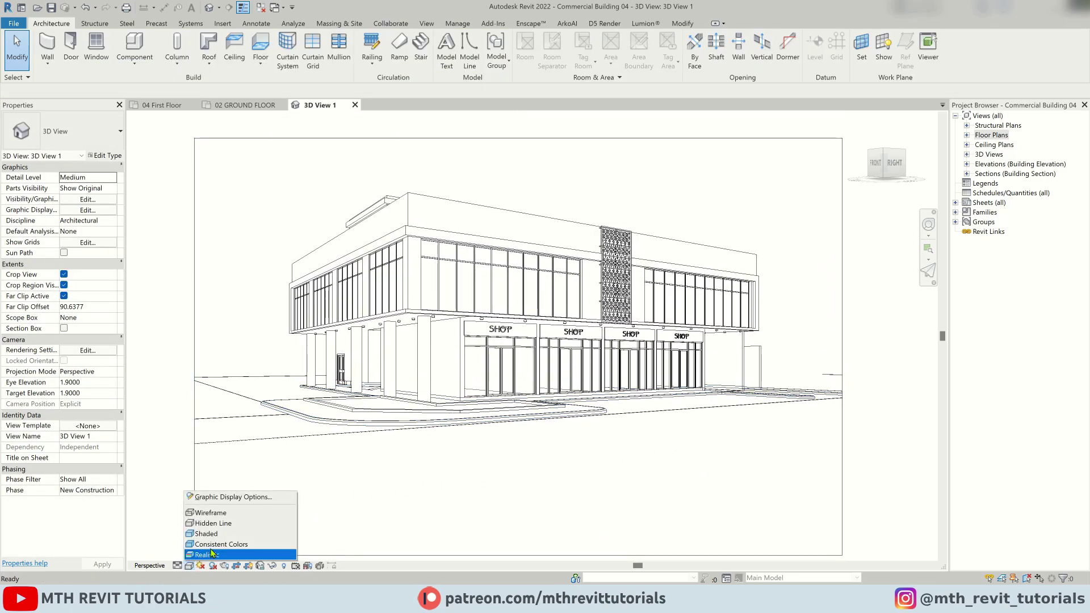
click(212, 554)
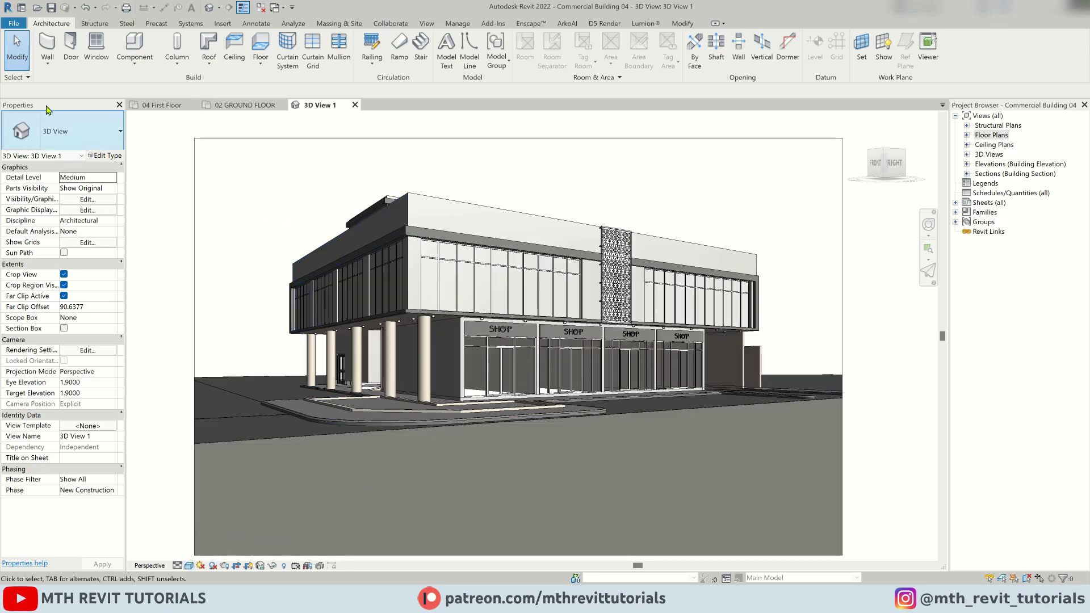
Step: Export the camera view as an image at 100% size with raster quality 300
click(13, 23)
mouse_move(40, 202)
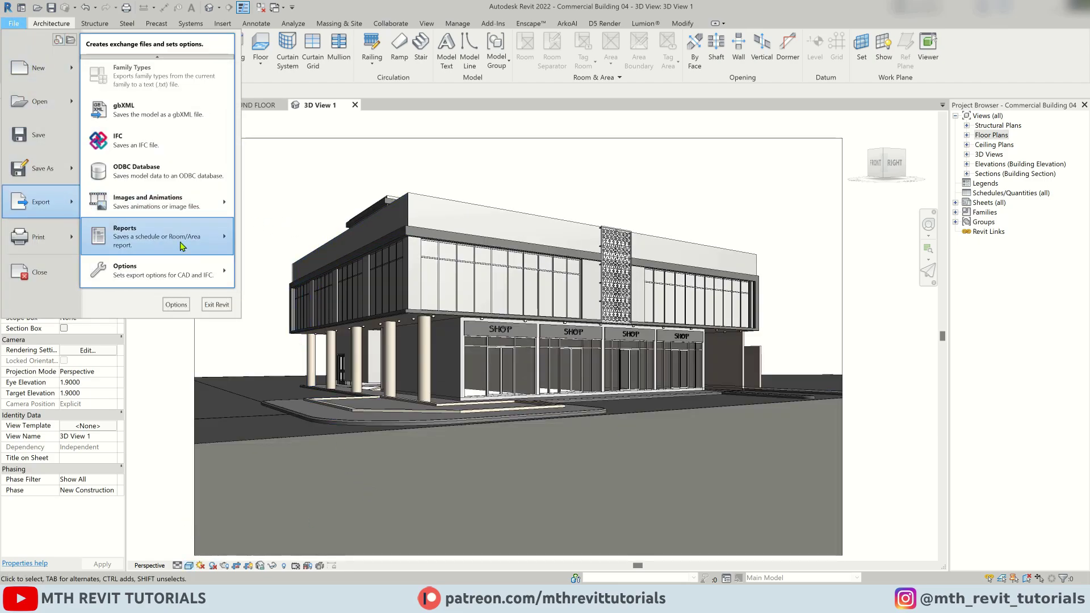
mouse_move(197, 200)
click(279, 232)
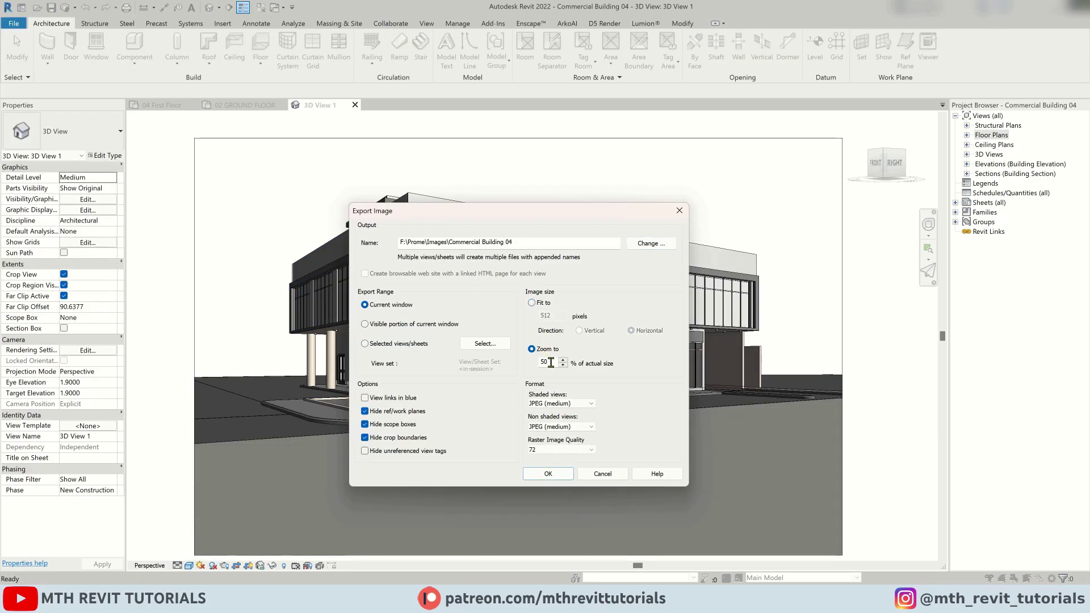
click(562, 450)
click(557, 471)
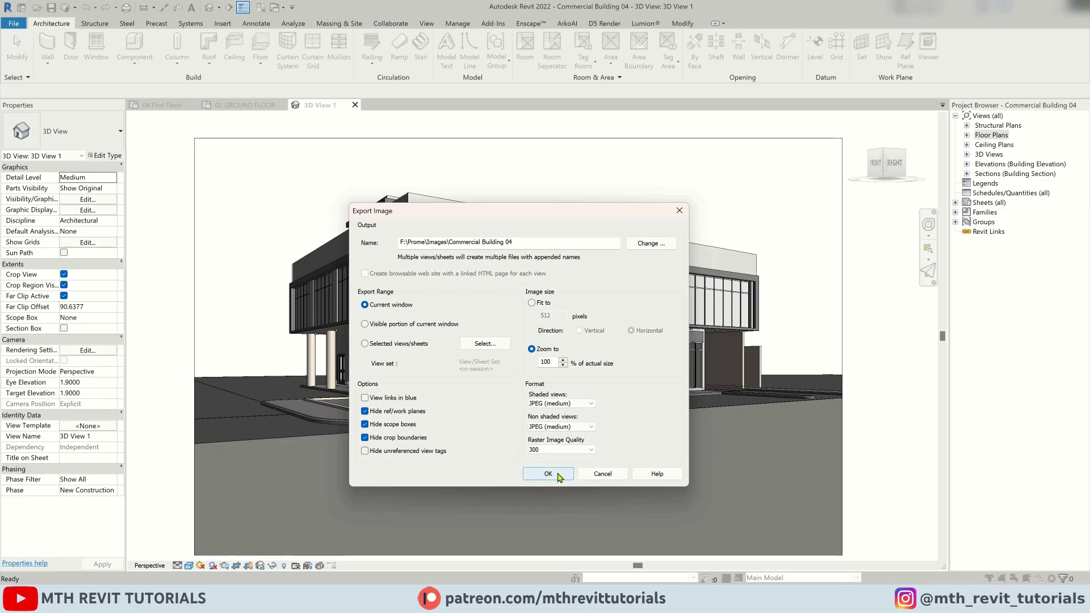
click(549, 474)
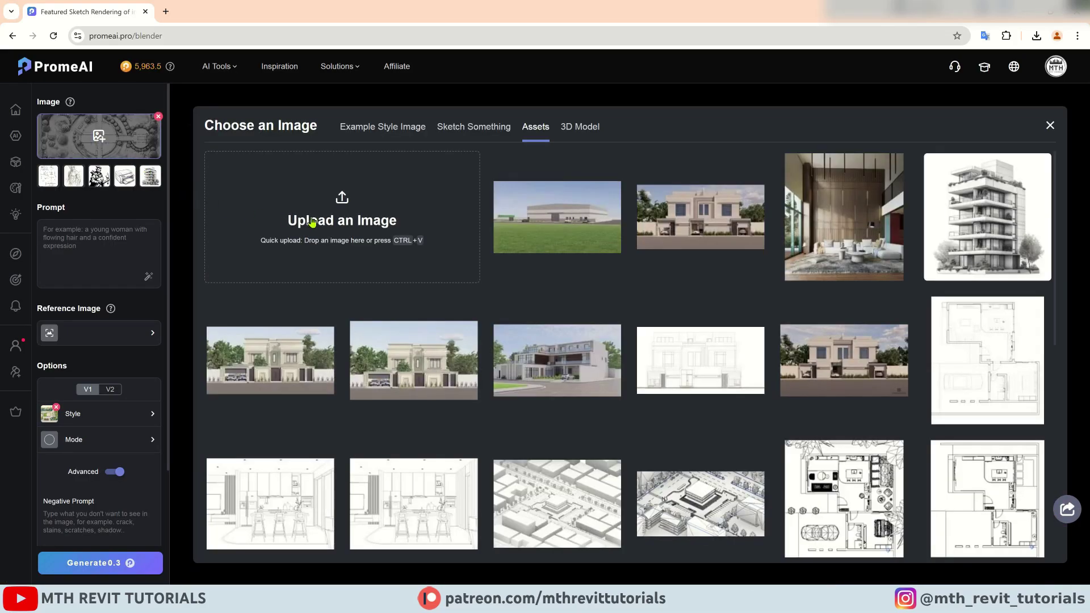
click(313, 222)
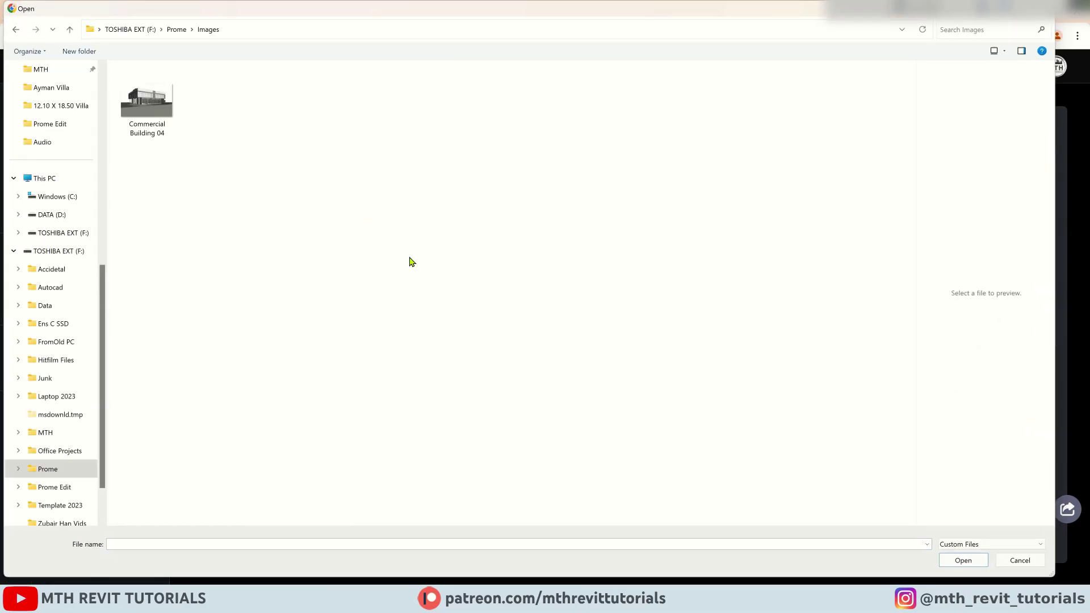
Step: Load the exported commercial building image and enter the prompt 'commercial Building Exterior'
double_click(150, 117)
click(105, 243)
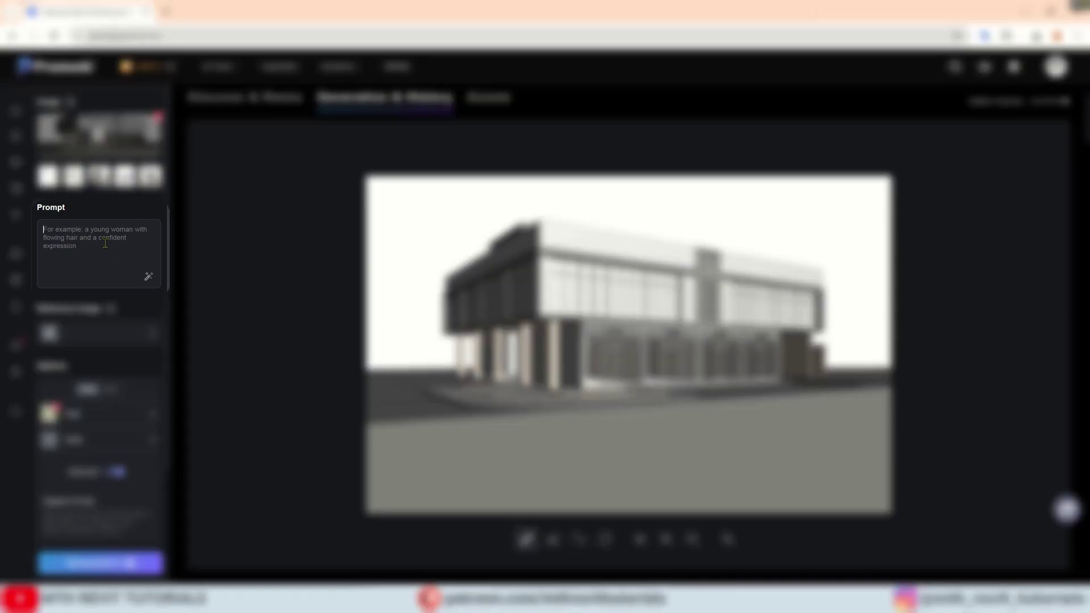
text(c)
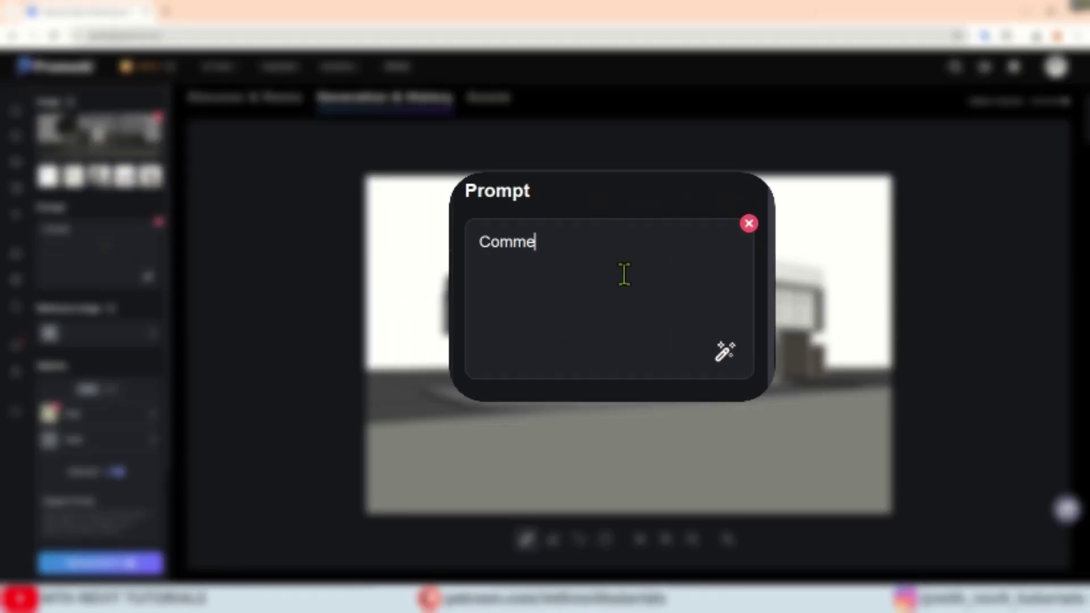
text(ommercial Building Ex)
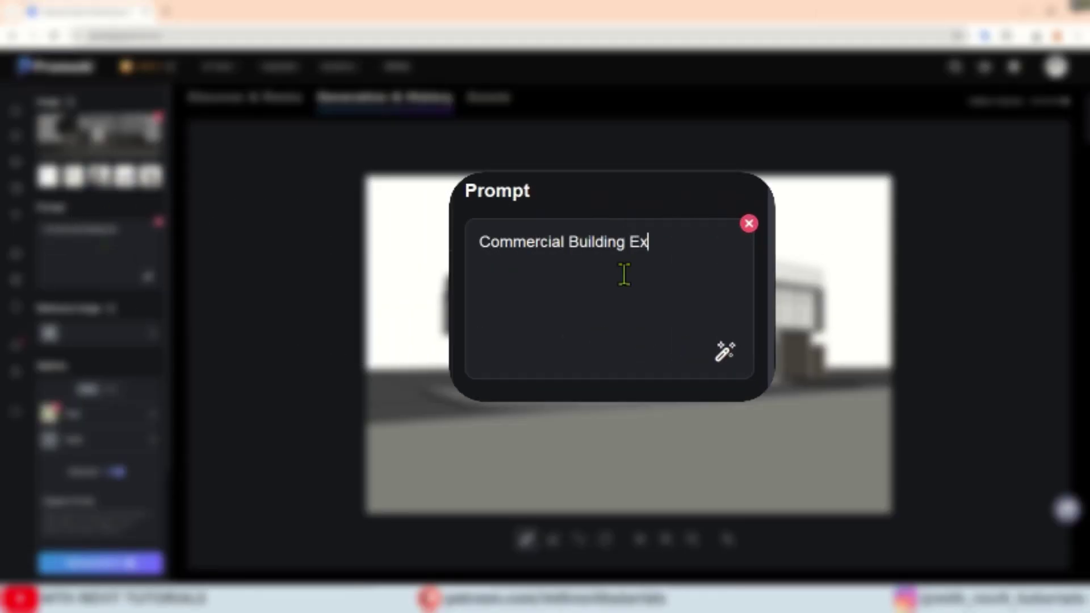
text(terior)
Step: Apply the Architecture Skyline Modern style in Precise mode and generate the renders
click(77, 417)
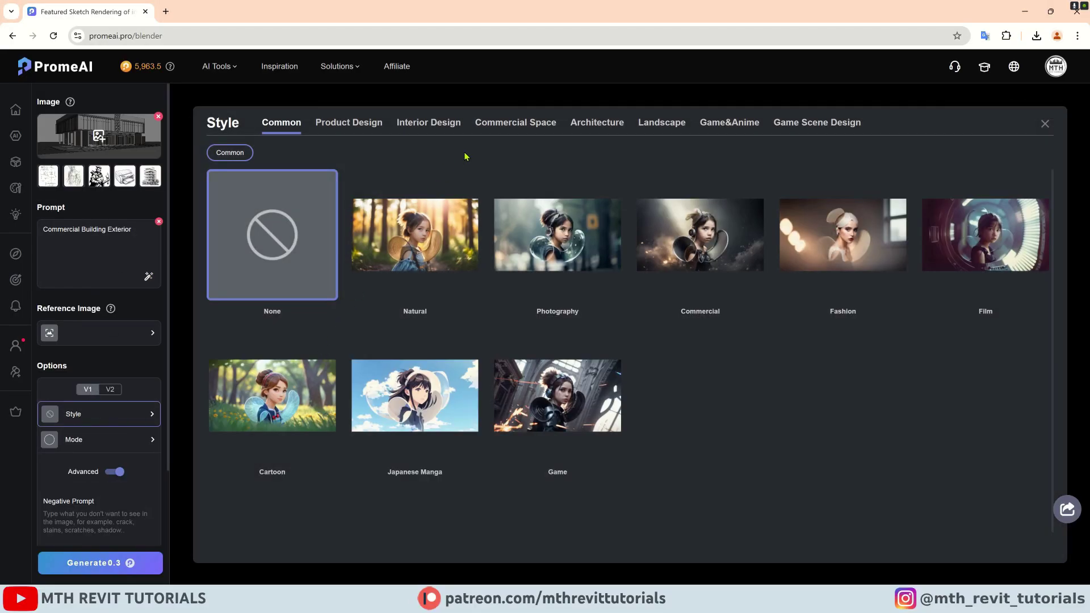
click(593, 130)
scroll(528, 398, down, 2)
click(528, 470)
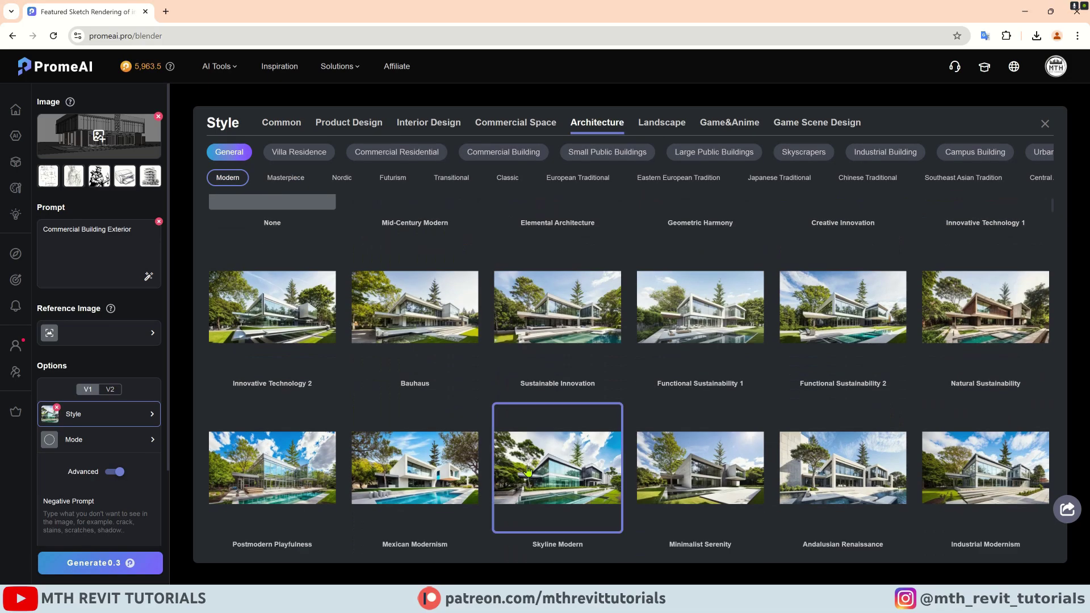
click(128, 442)
scroll(150, 504, down, 3)
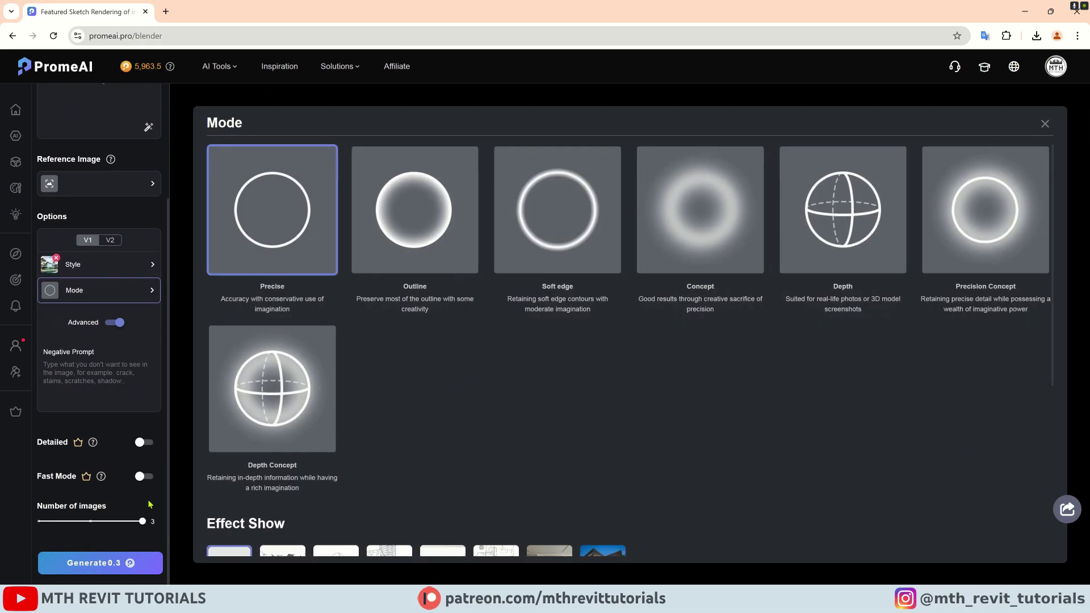
click(125, 571)
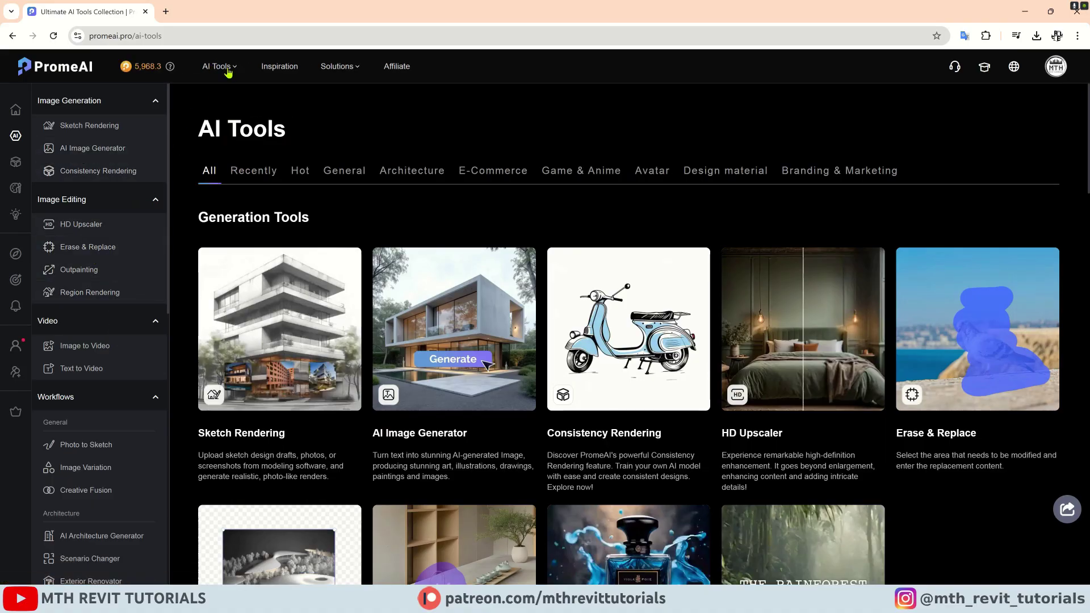
Step: In Erase & Replace, mask the upper wall above the sofa and generate 'Modern Calligraphy'
mouse_move(221, 66)
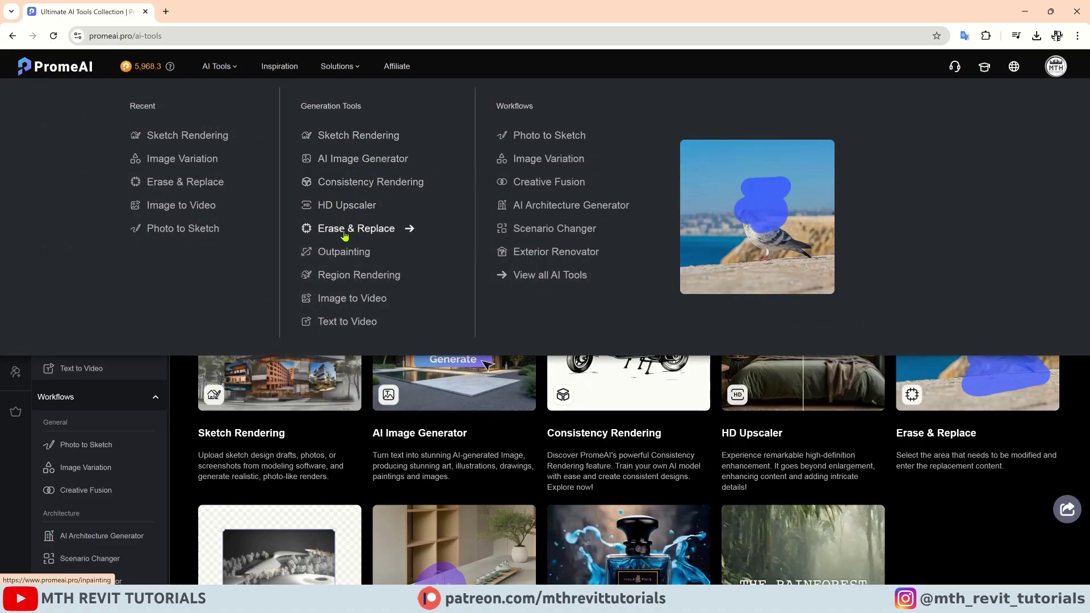
click(359, 230)
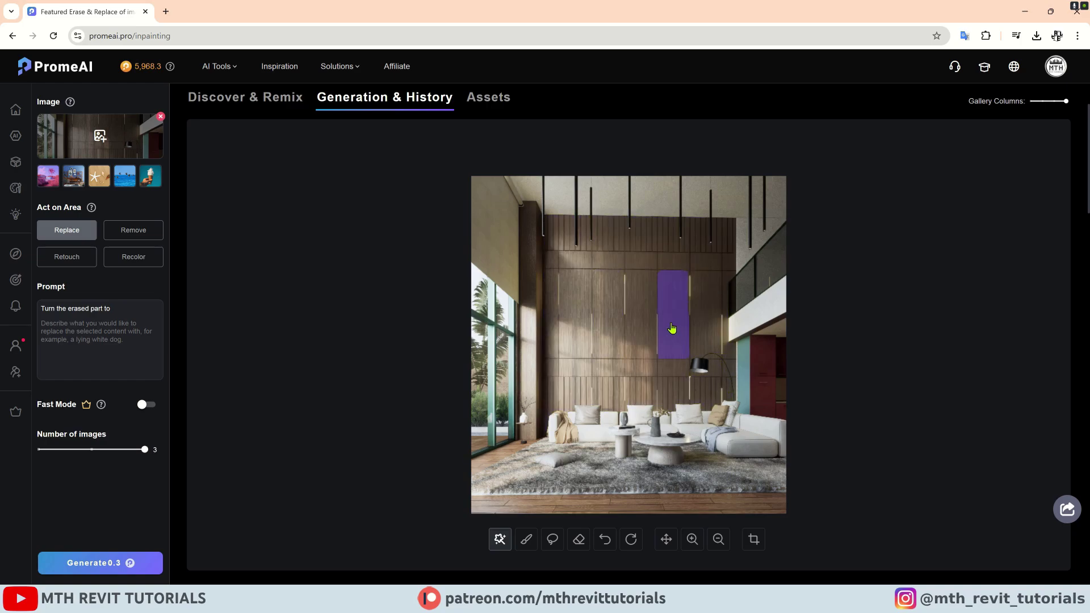
click(639, 333)
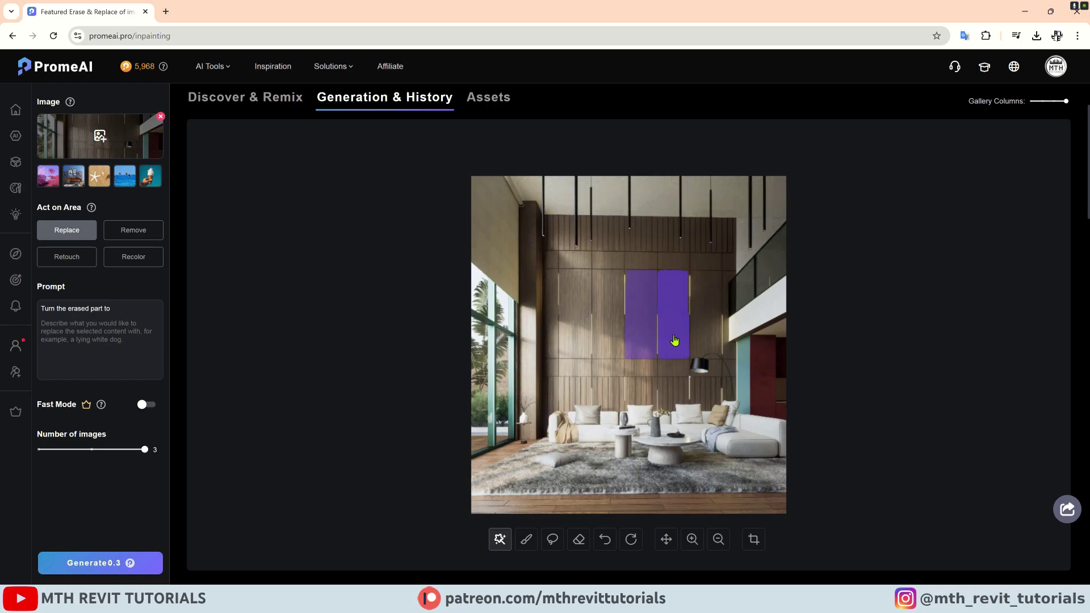
key(v)
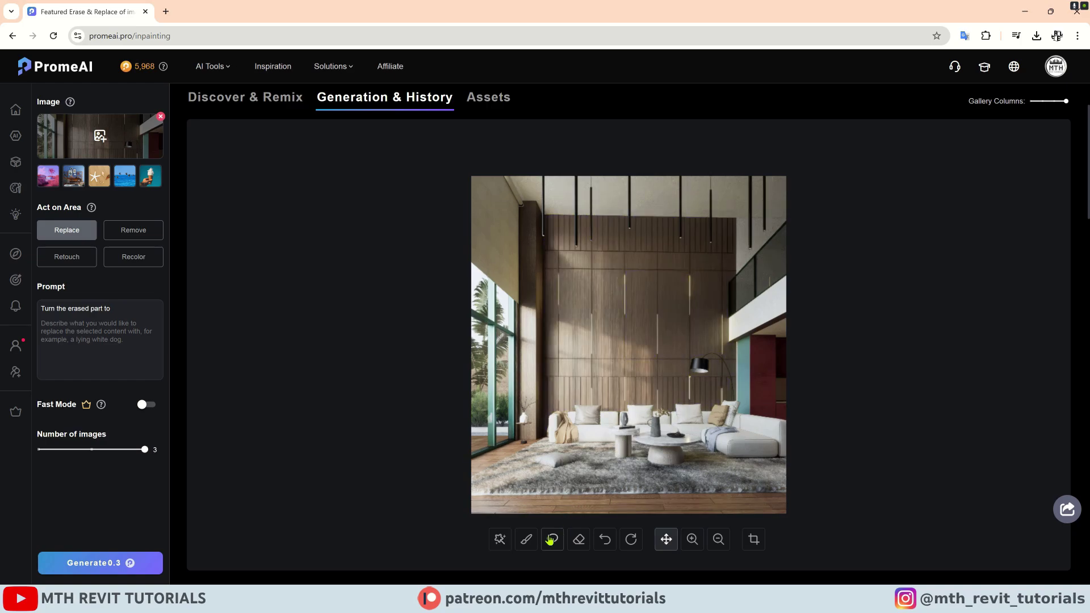
click(525, 541)
mouse_move(593, 277)
mouse_down()
mouse_move(653, 367)
mouse_move(625, 352)
mouse_move(658, 286)
mouse_up()
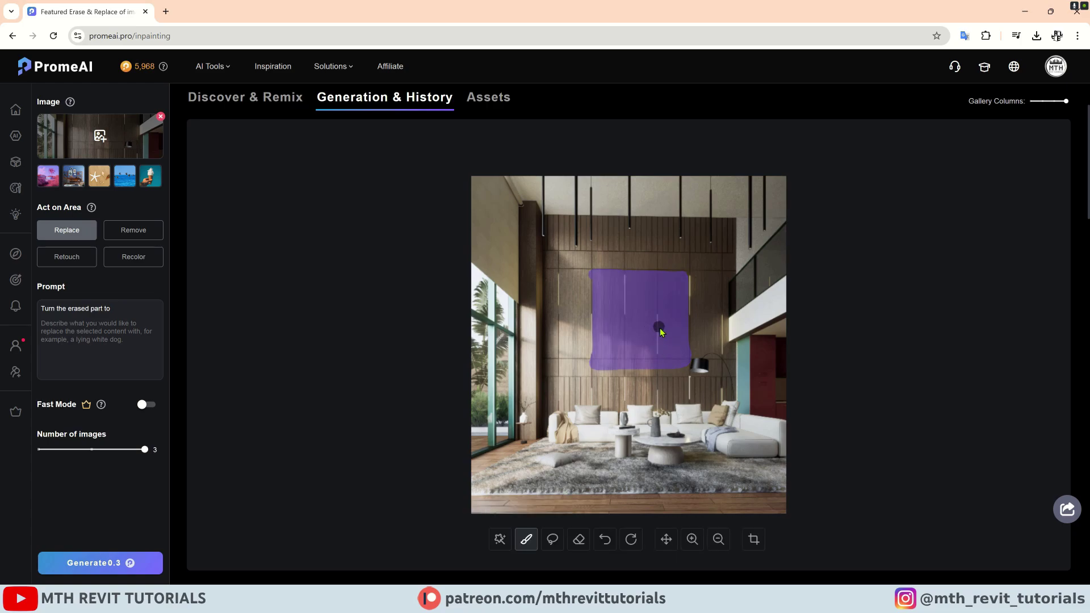
click(98, 330)
text(Modern Calligraphy)
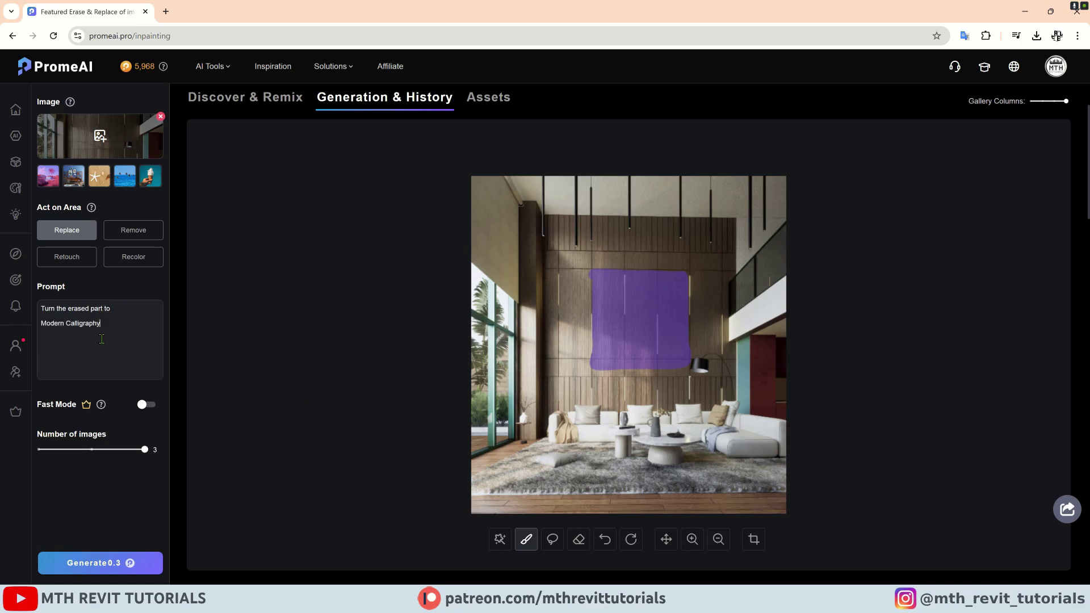
click(111, 564)
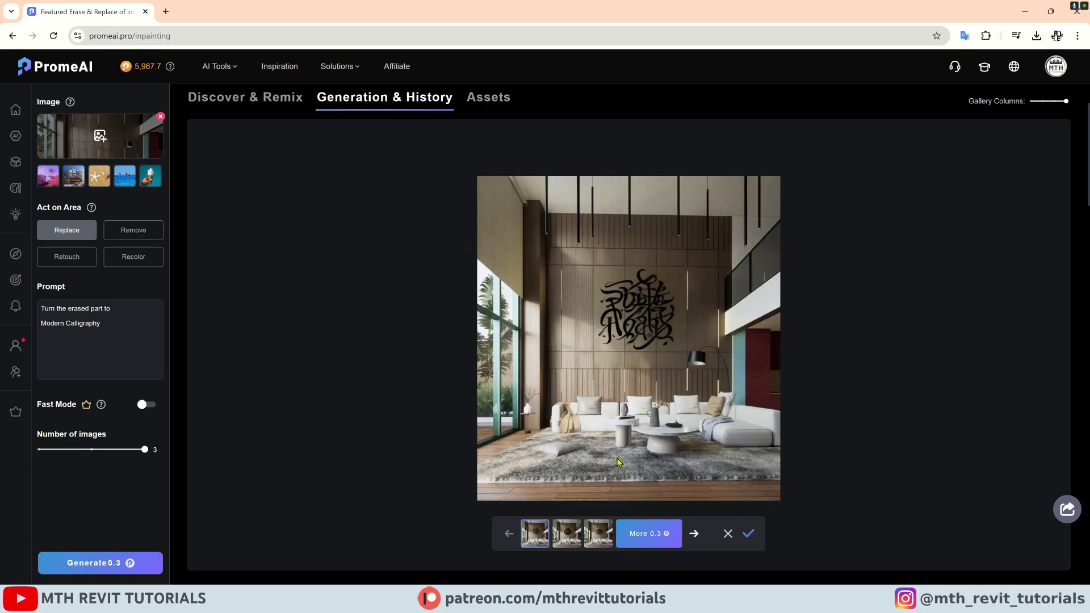
Step: Compare the three results and keep the first black script calligraphy version
click(568, 538)
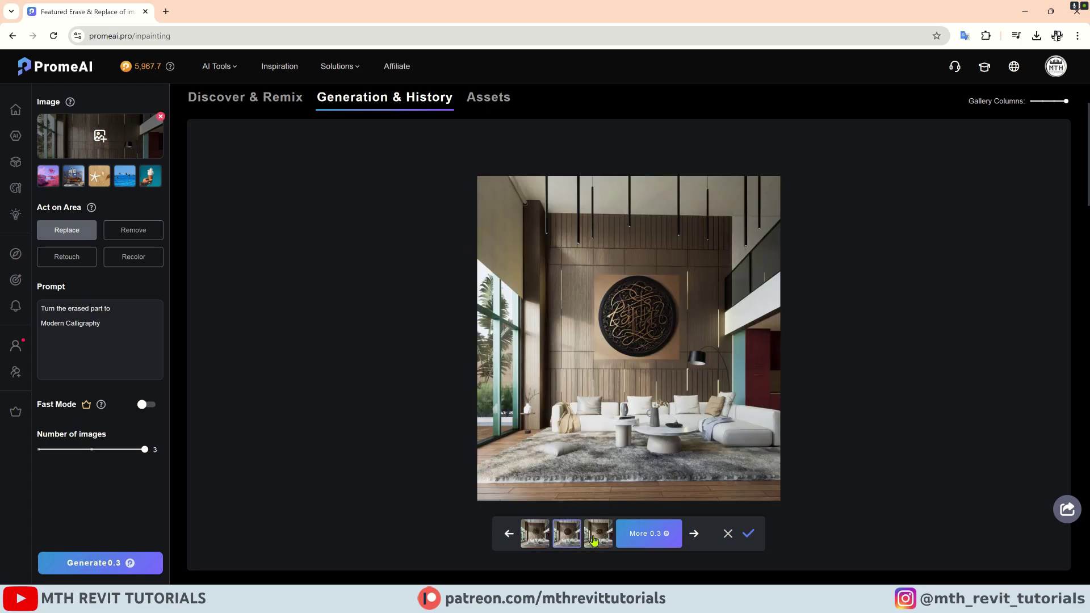
click(594, 538)
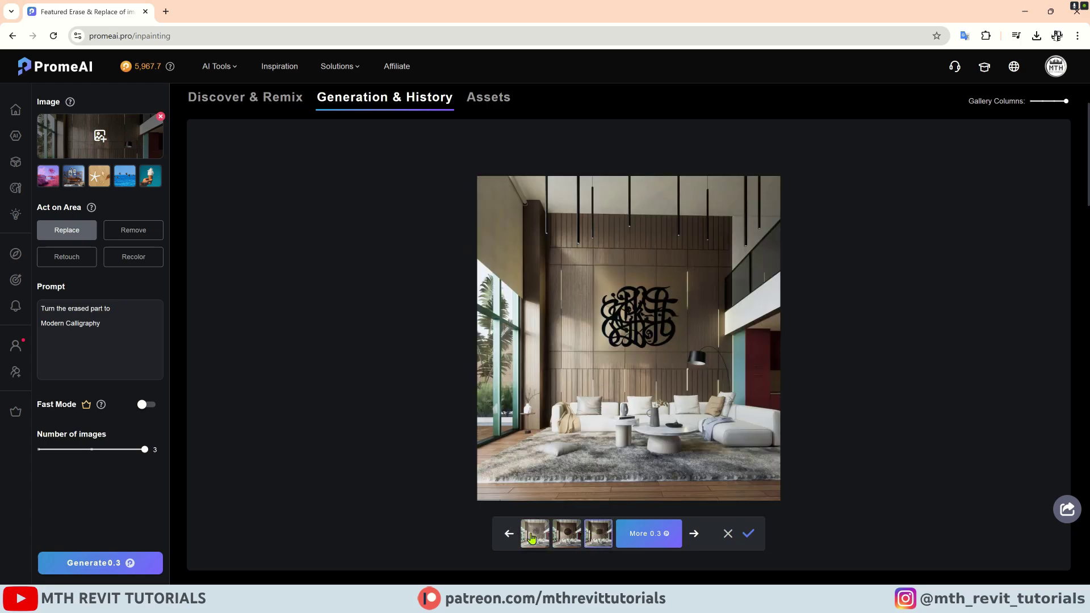
click(539, 542)
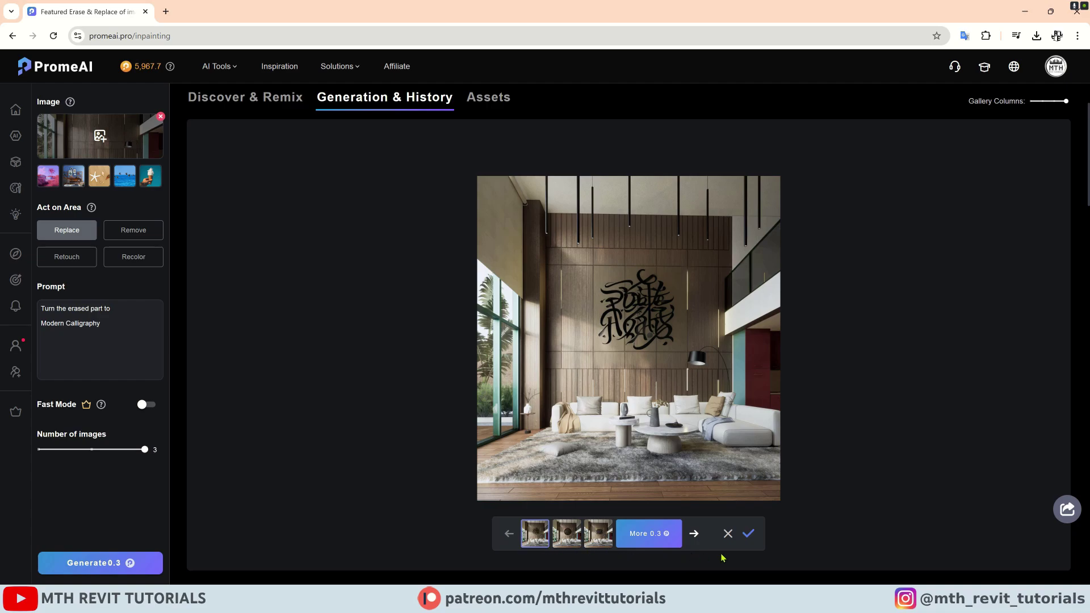
click(750, 535)
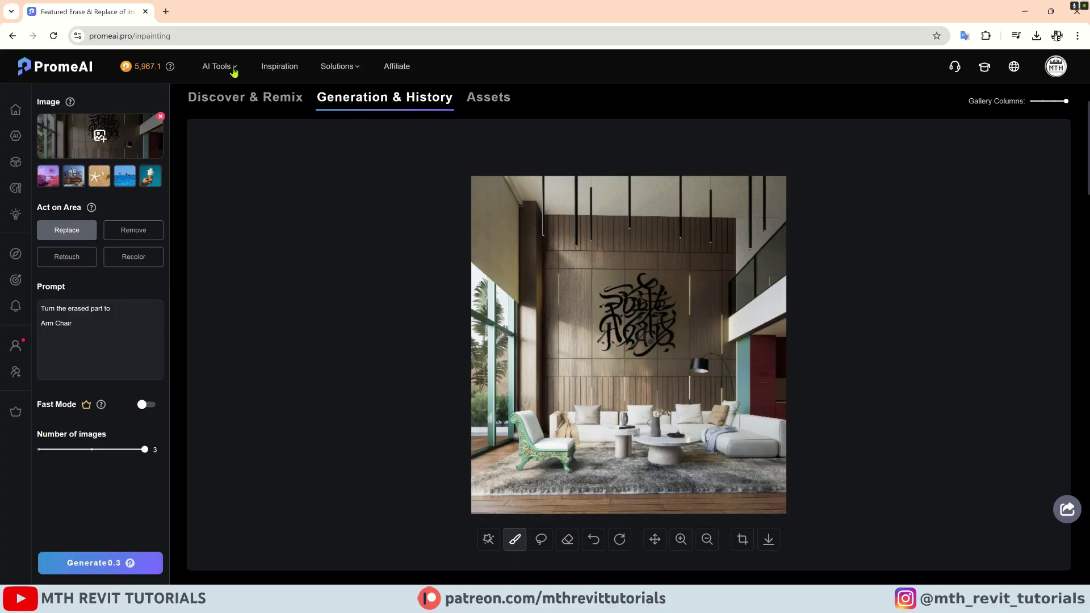
mouse_move(233, 73)
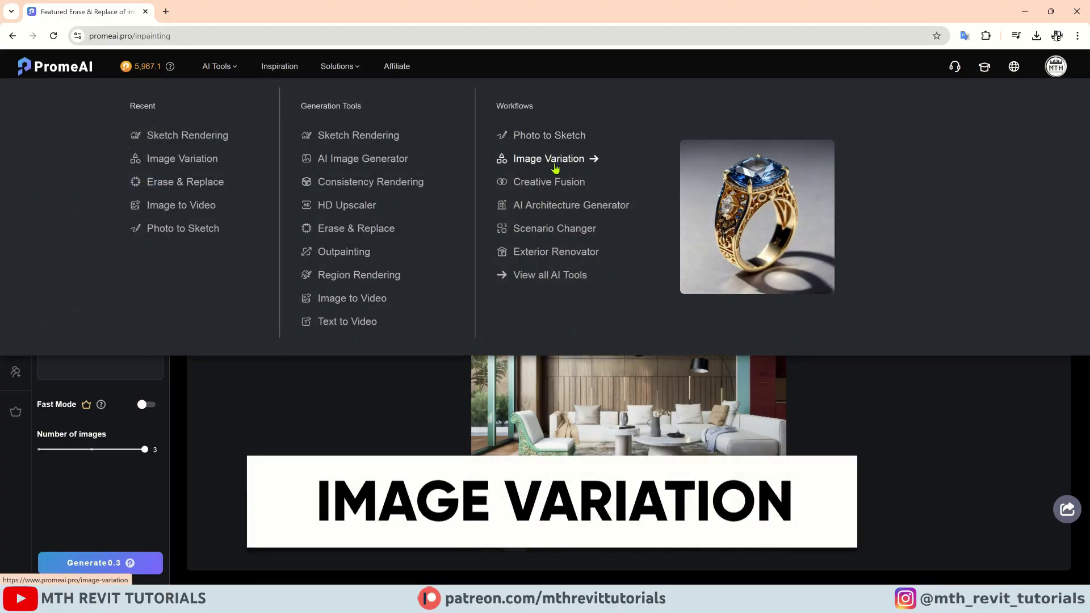
Step: Generate variations of the house elevation from Assets with prompt 'Neo Classic Design' and Variation 36
click(559, 160)
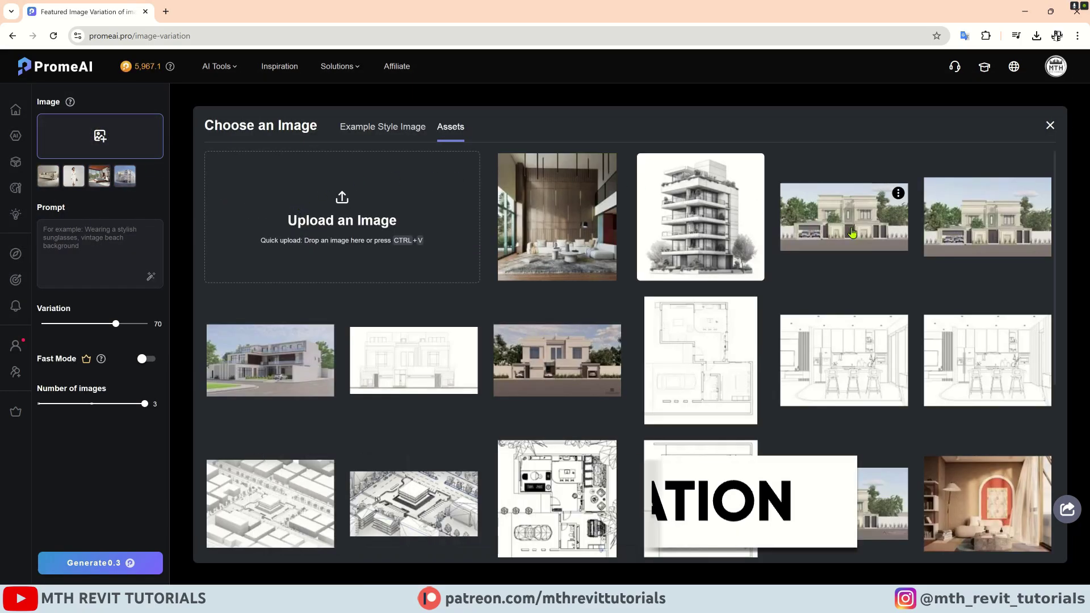
click(850, 233)
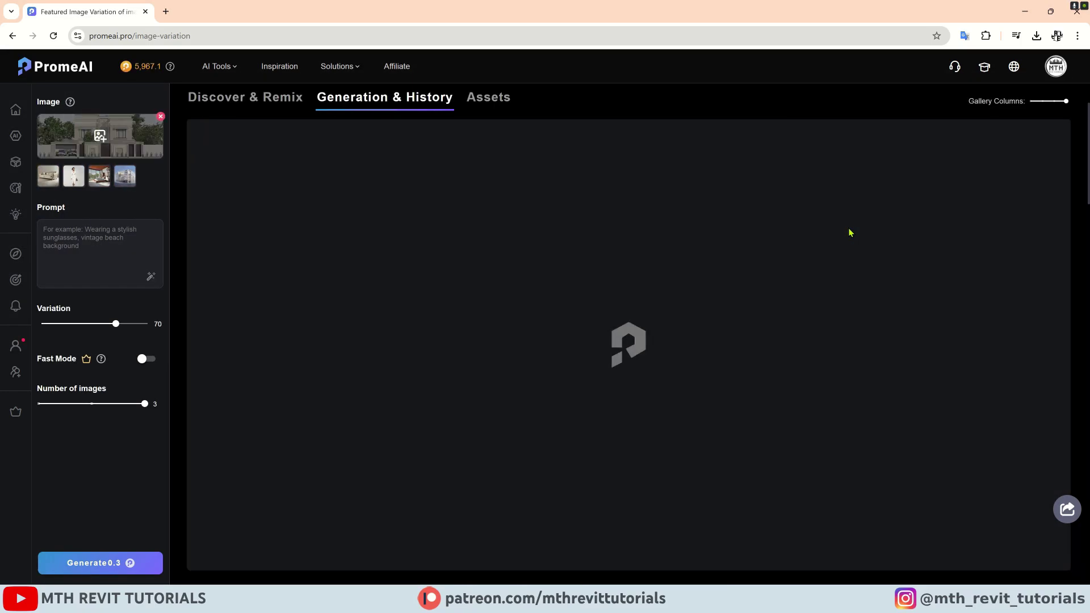
text(Neo Classic Design)
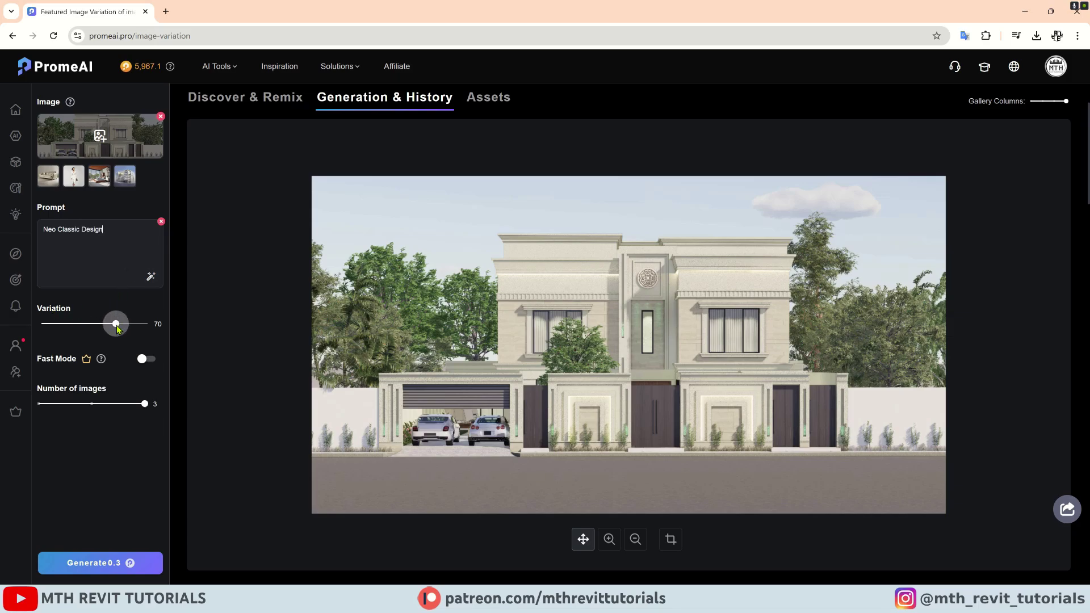
drag(118, 328, 82, 332)
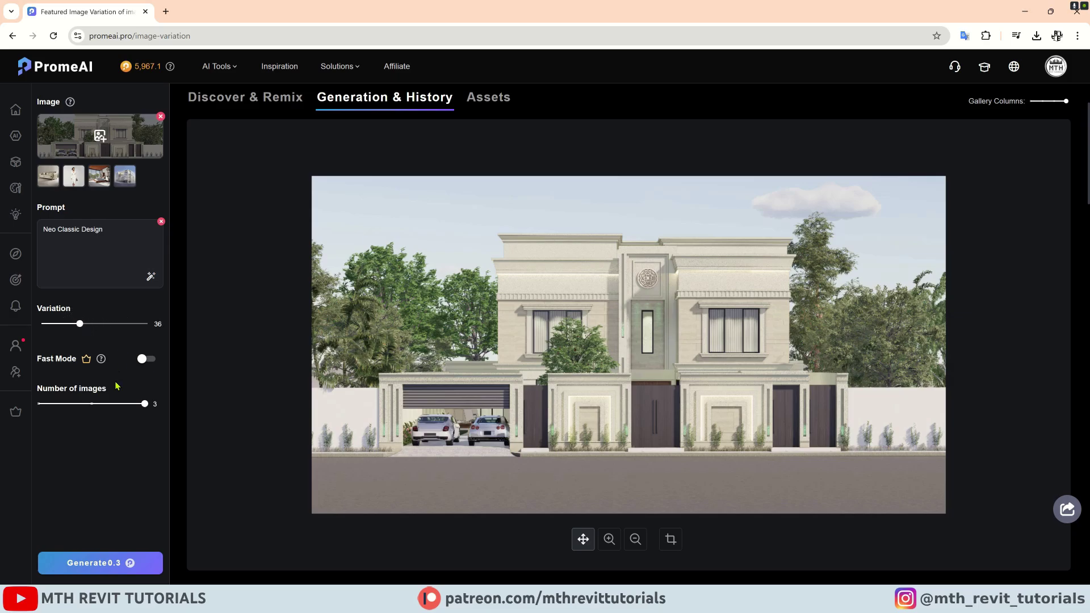
click(114, 562)
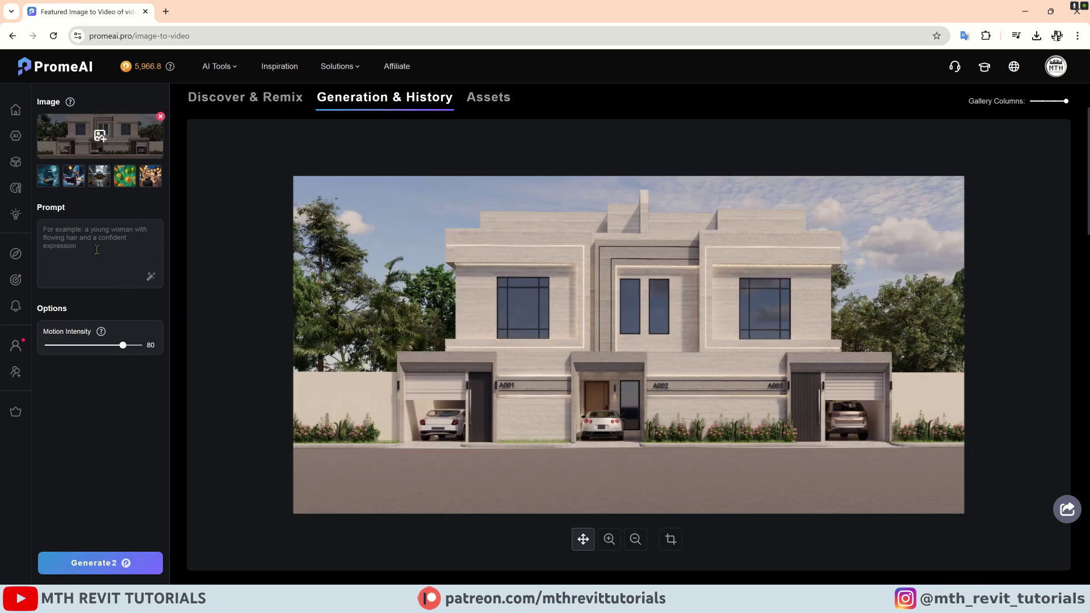
Step: Generate a villa video with prompt 'Villa Elevation, Zoom in Animation' and Motion Intensity 50
text(Villa)
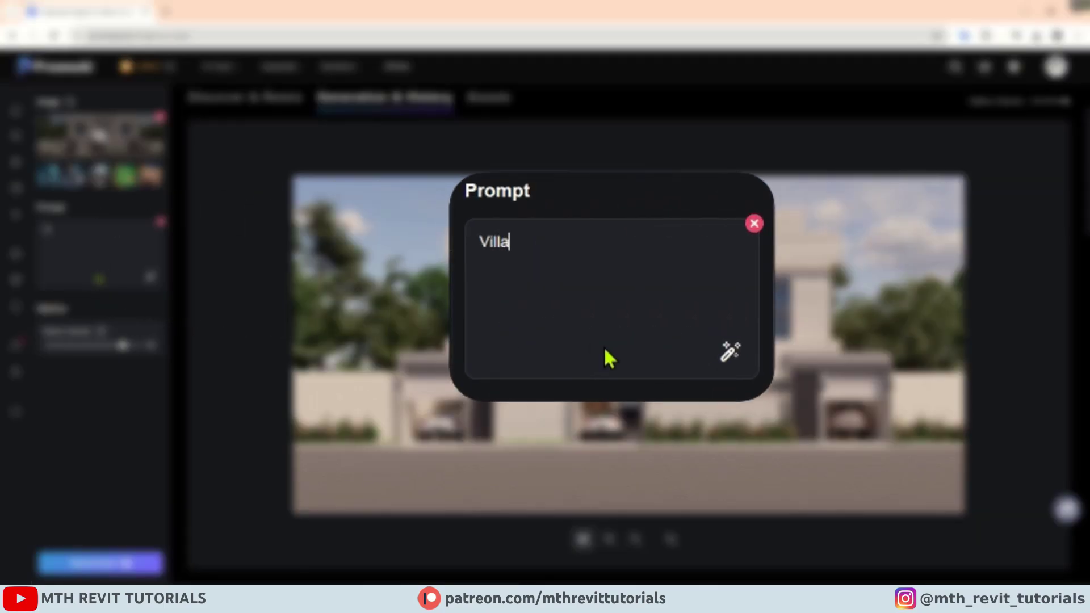
text( Elevation, Zoom in Animation)
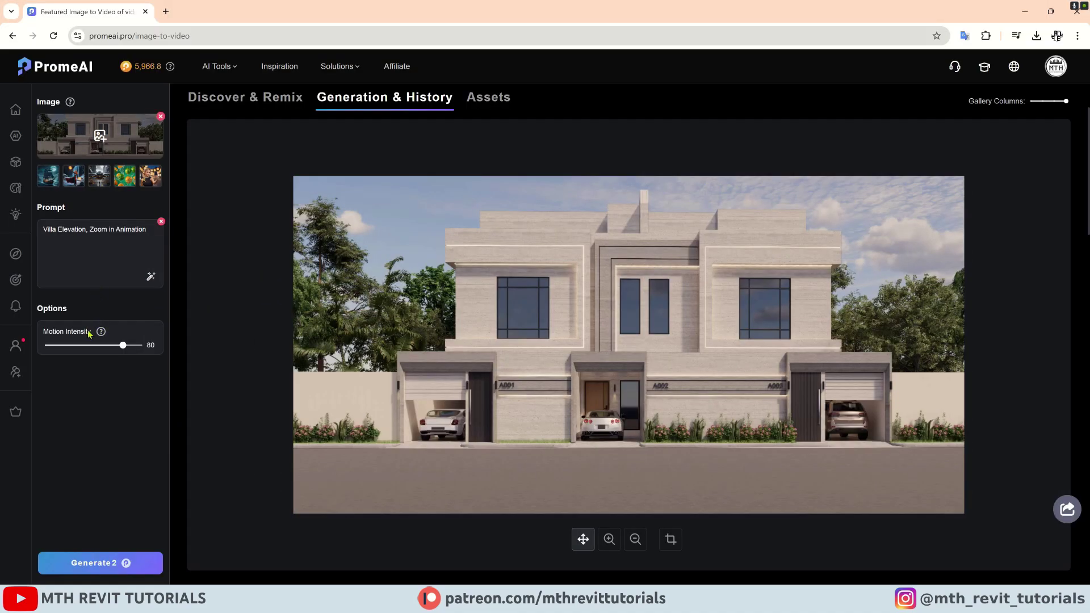
drag(122, 346, 94, 351)
click(112, 561)
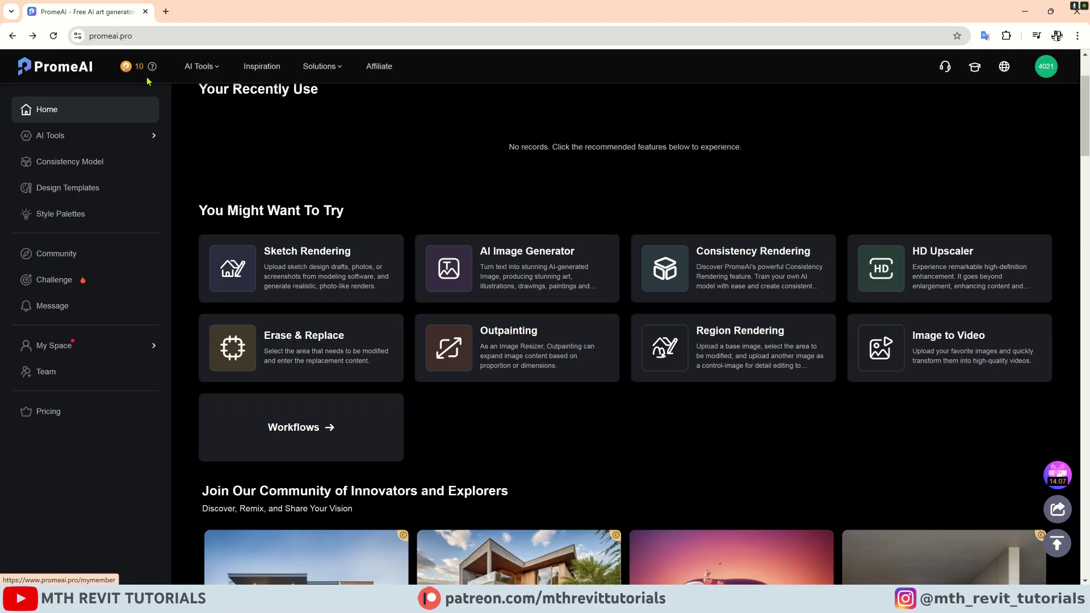
Step: Show the coin panel: 10-coin balance, 10 coins monthly, 2 coins per watermarked video
mouse_move(142, 72)
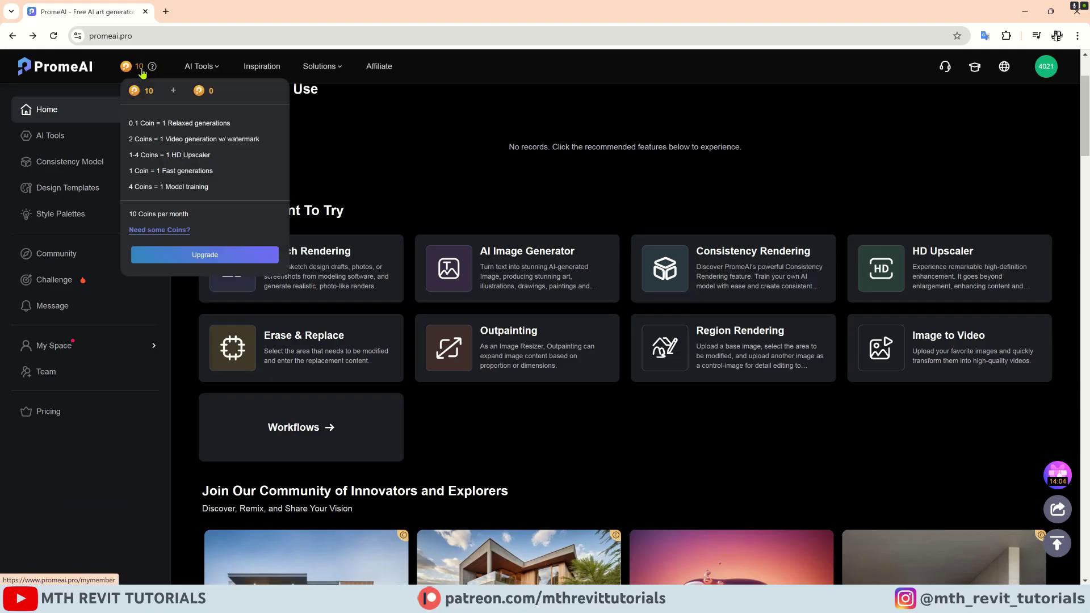